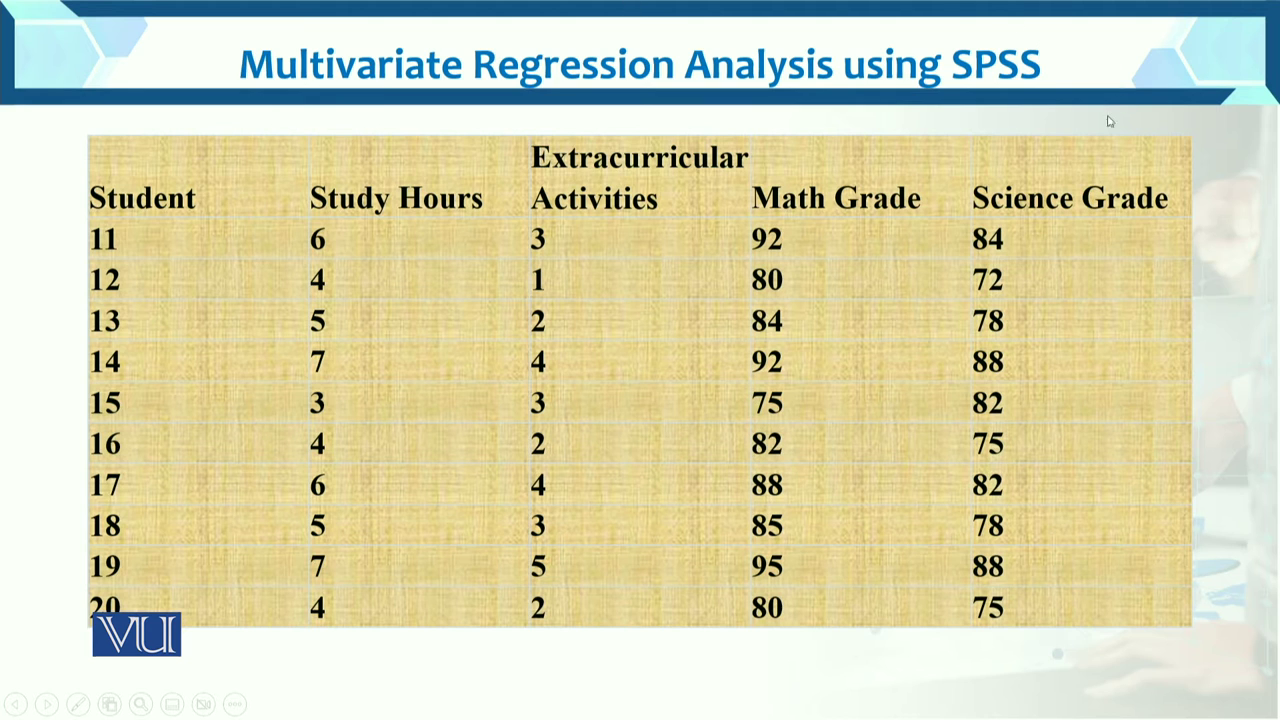
# Switch from the slides to SPSS, review the variable definitions of Lecture 102.sav, and narrow the Extra column in the data.
pyautogui.press('Escape')
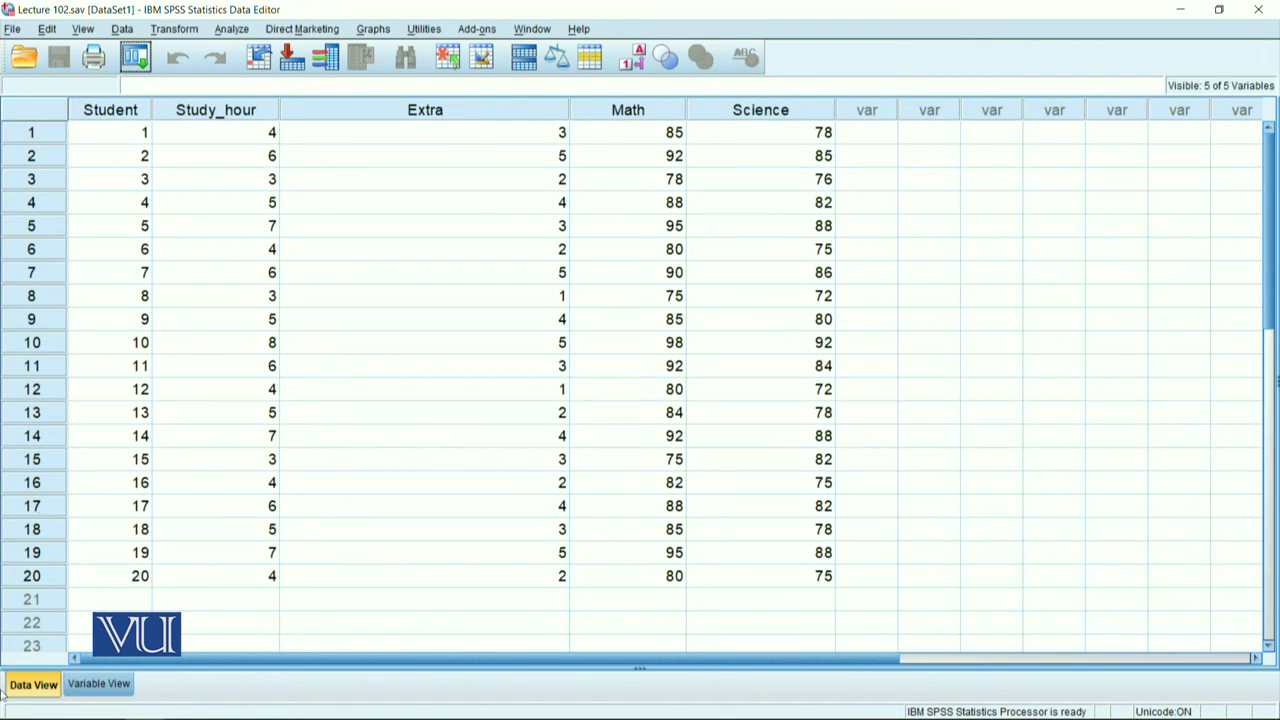
pyautogui.click(120, 686)
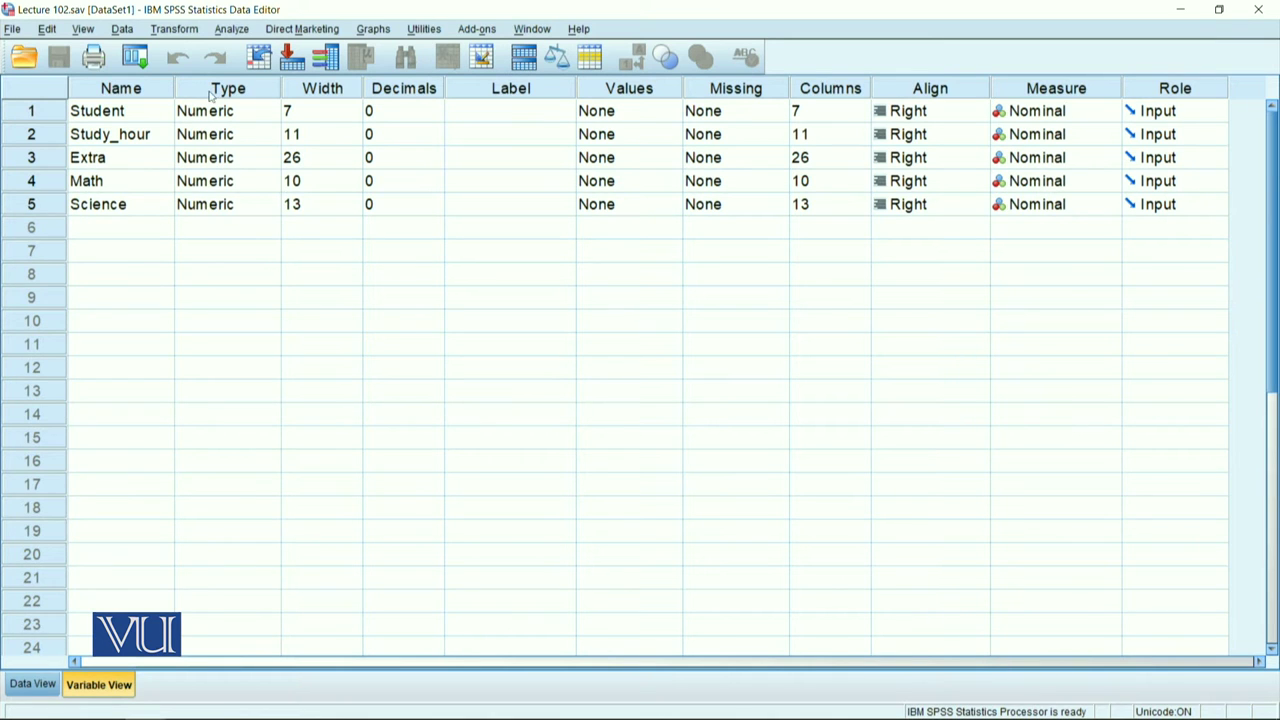
pyautogui.click(397, 110)
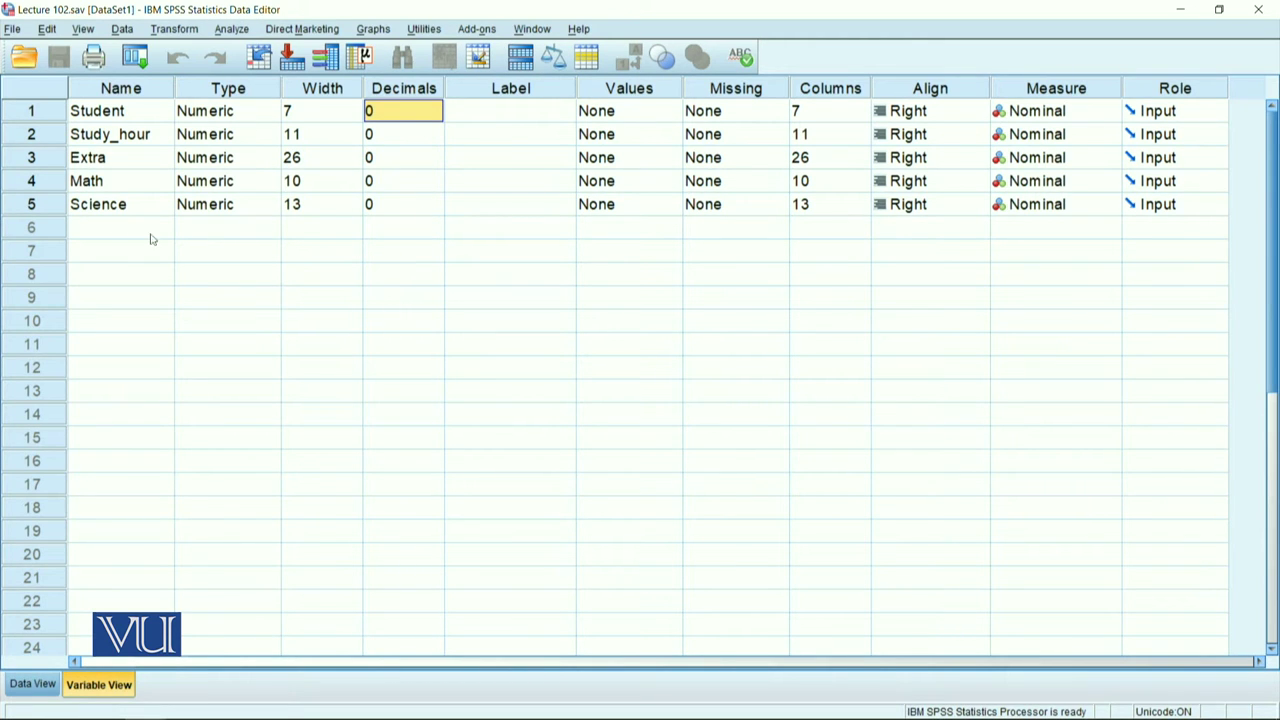
pyautogui.click(42, 688)
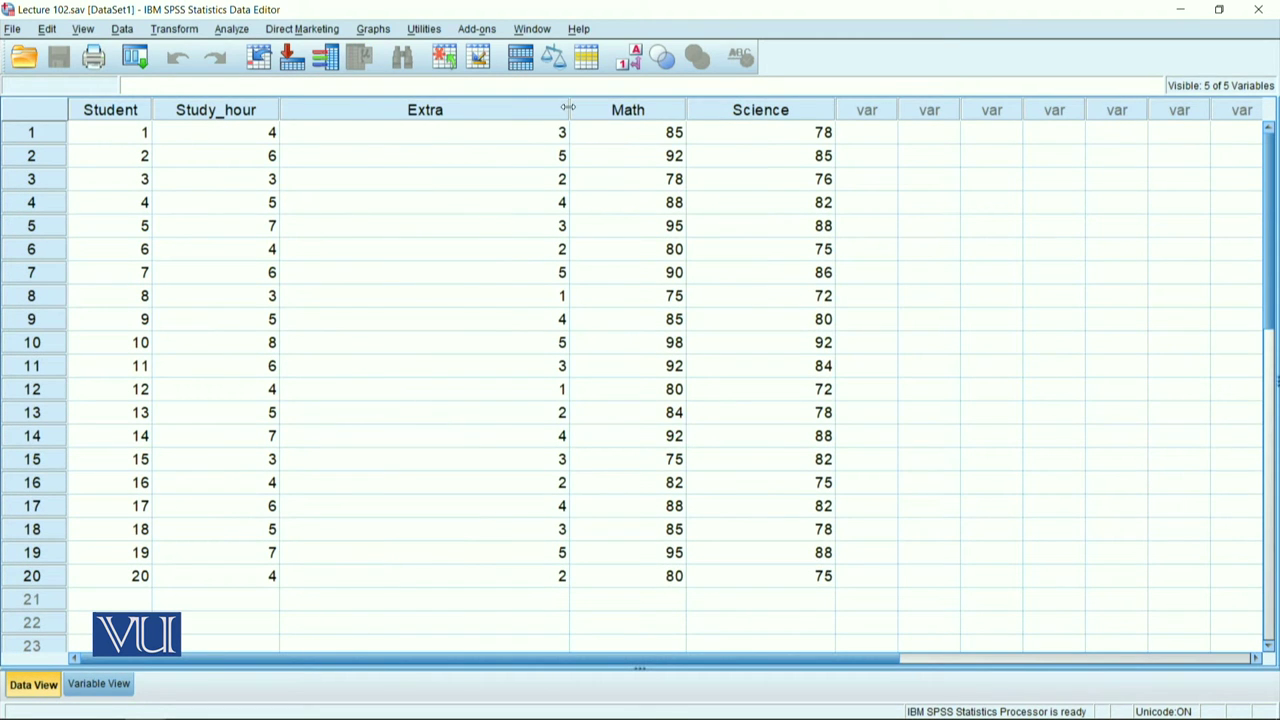
pyautogui.moveTo(569, 106); pyautogui.dragTo(389, 103)
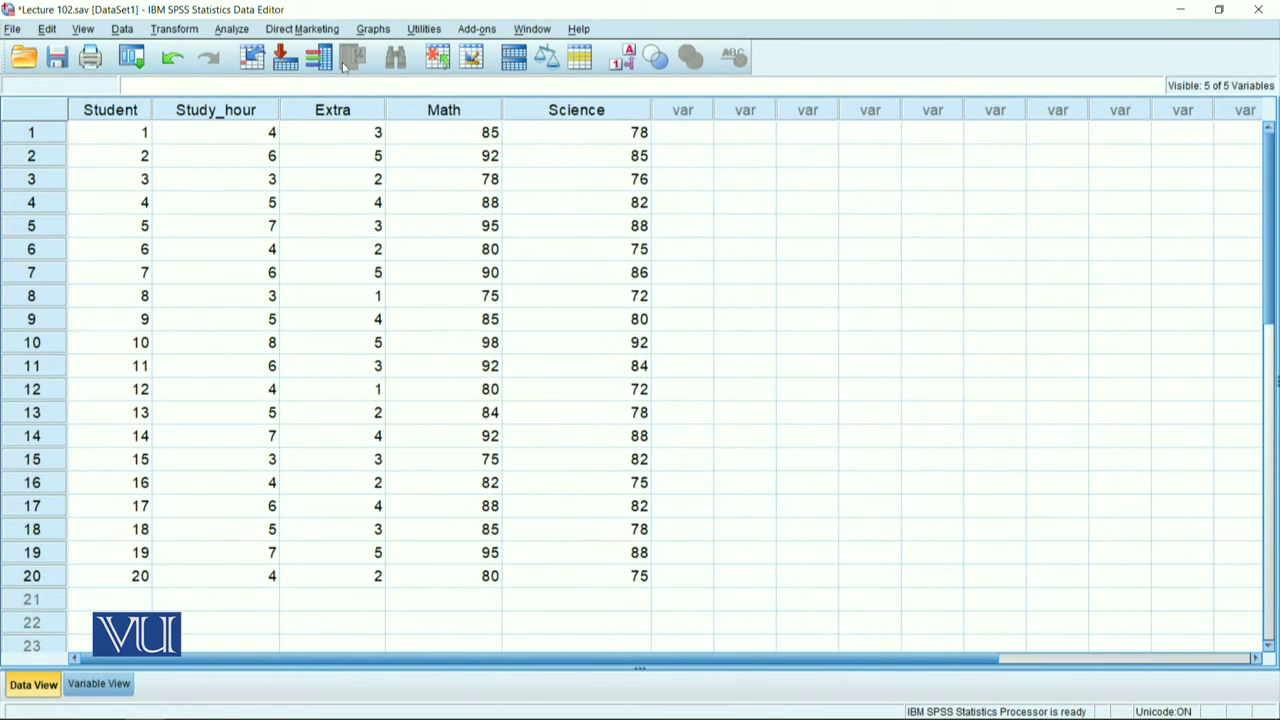
# Set up a multivariate general linear model with Math and Science as the dependent variables.
pyautogui.click(232, 29)
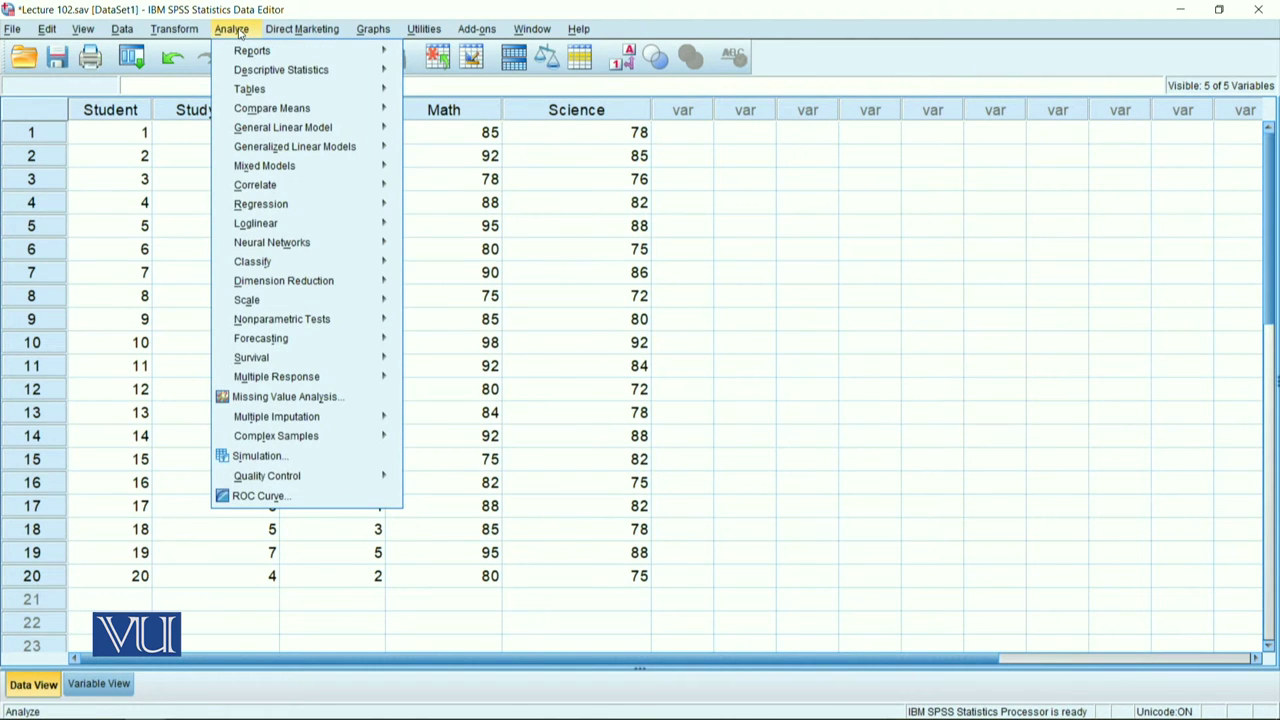
pyautogui.moveTo(268, 134)
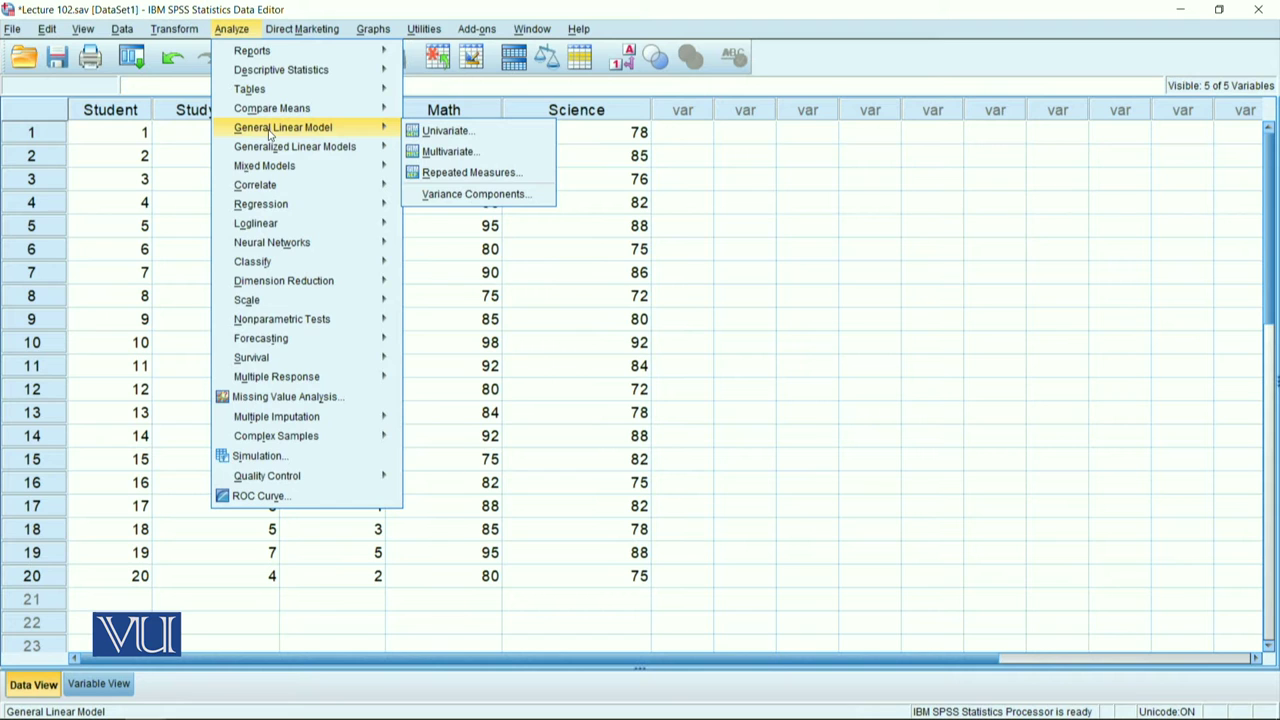
pyautogui.click(430, 156)
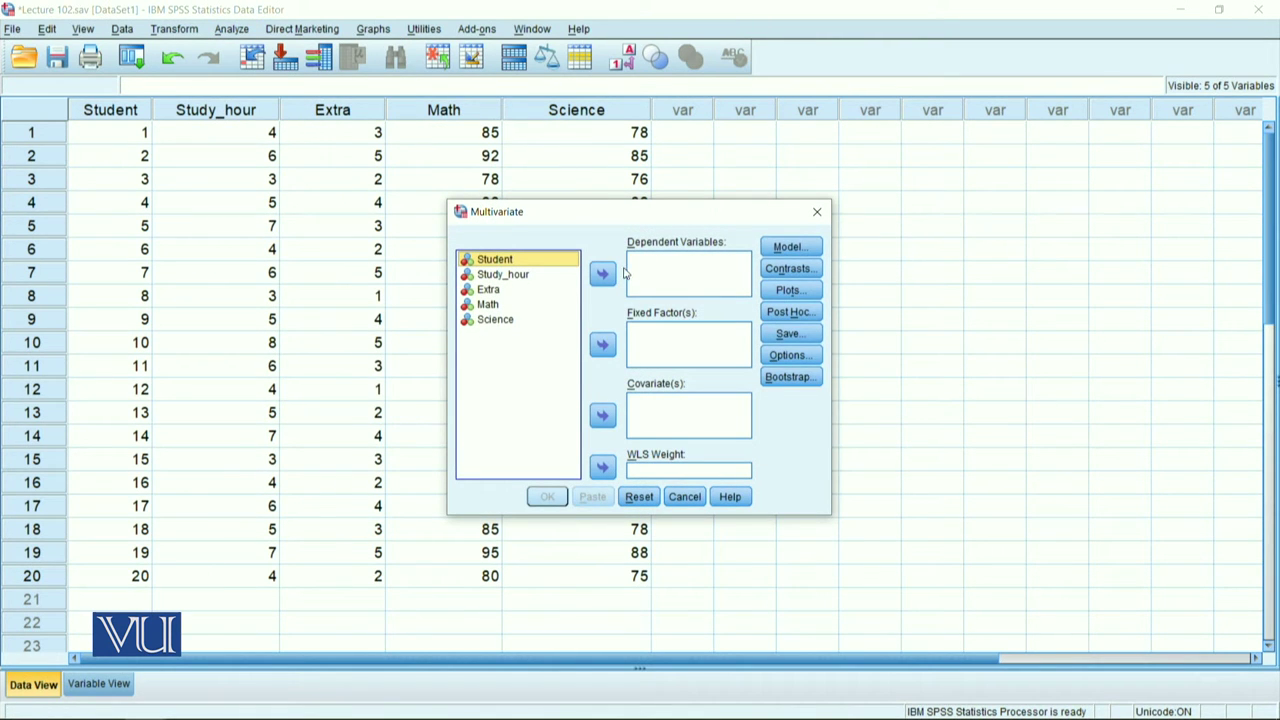
pyautogui.click(492, 305)
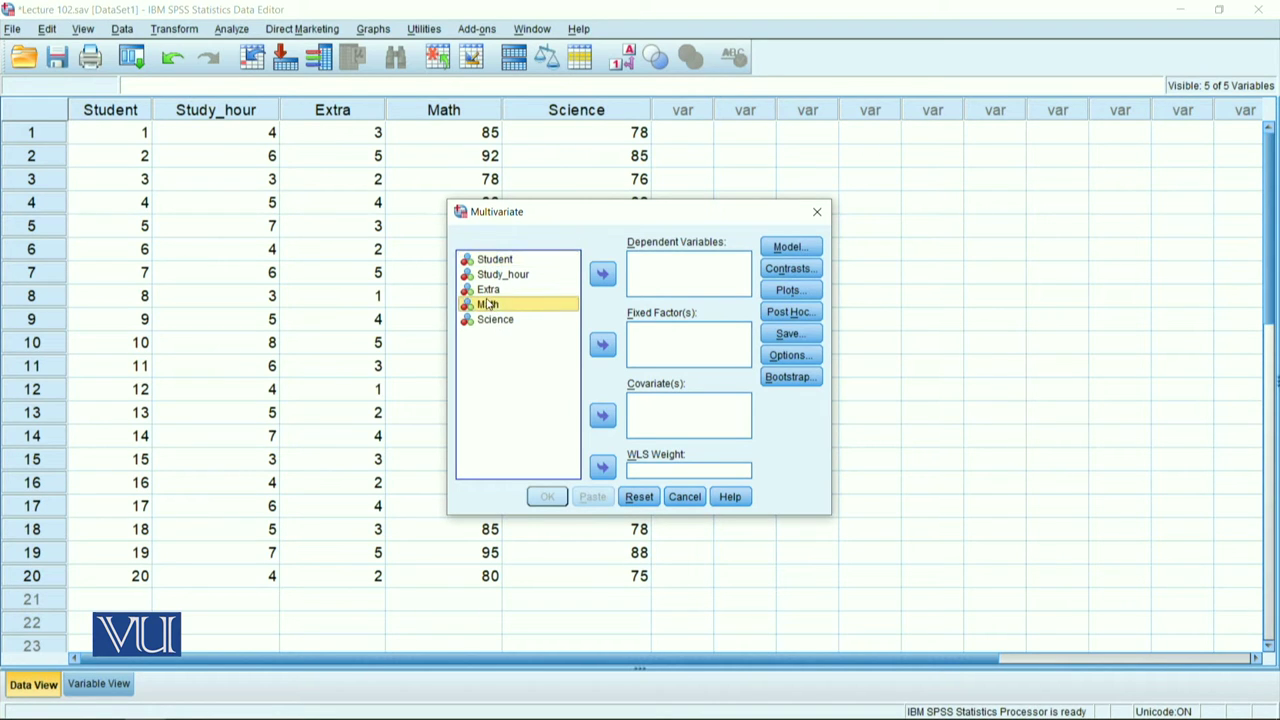
pyautogui.hotkey('shift', 'Down')
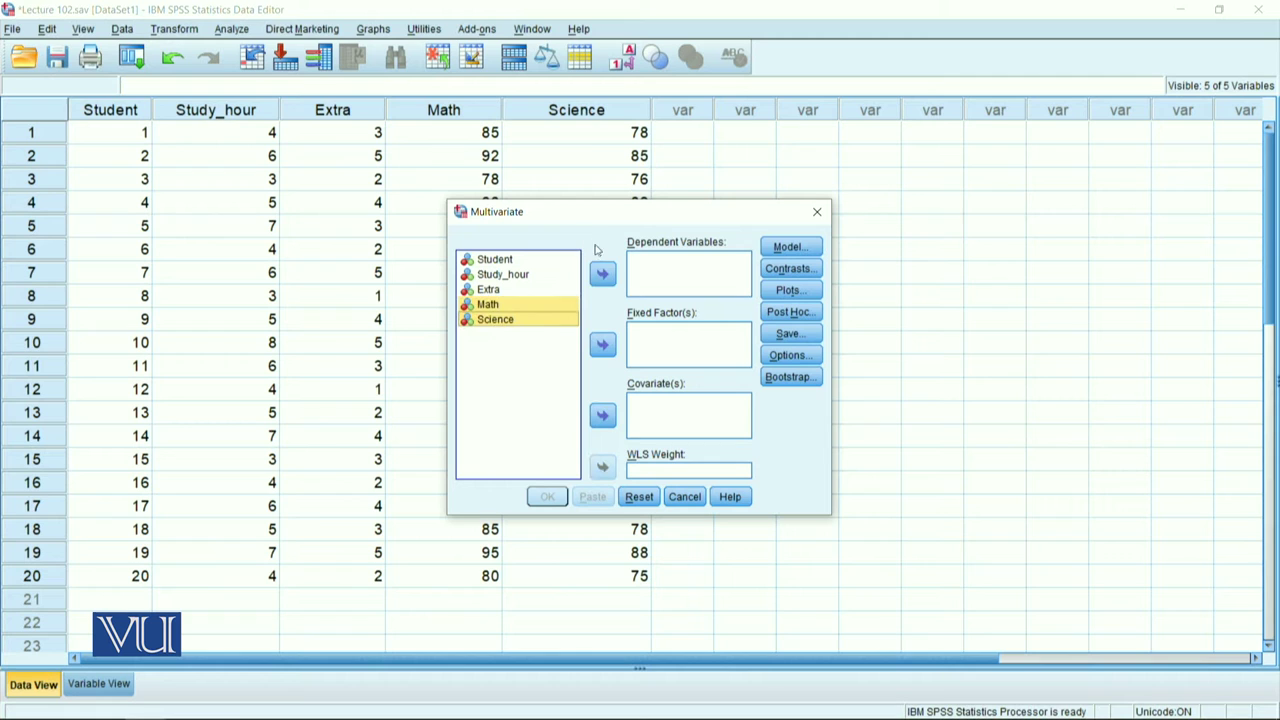
pyautogui.click(604, 277)
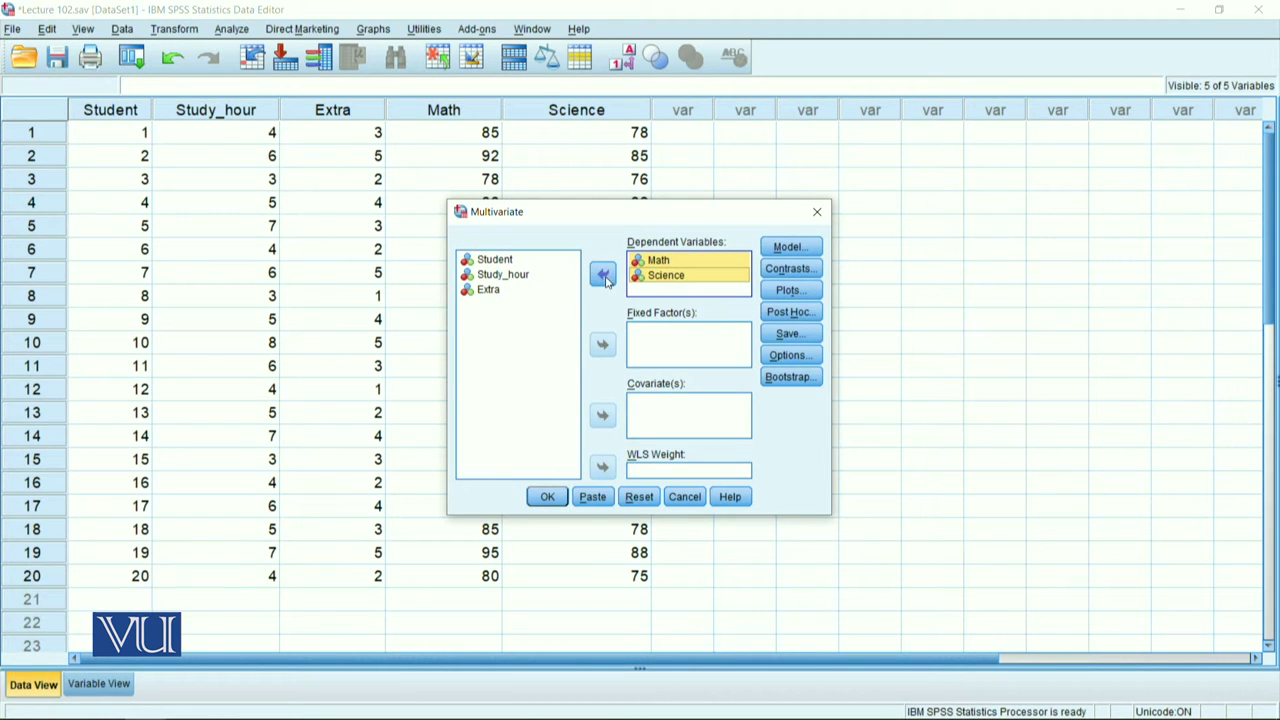
# Add Study_hour and Extra to the multivariate model as covariates.
pyautogui.click(502, 275)
pyautogui.hotkey('shift', 'Down')
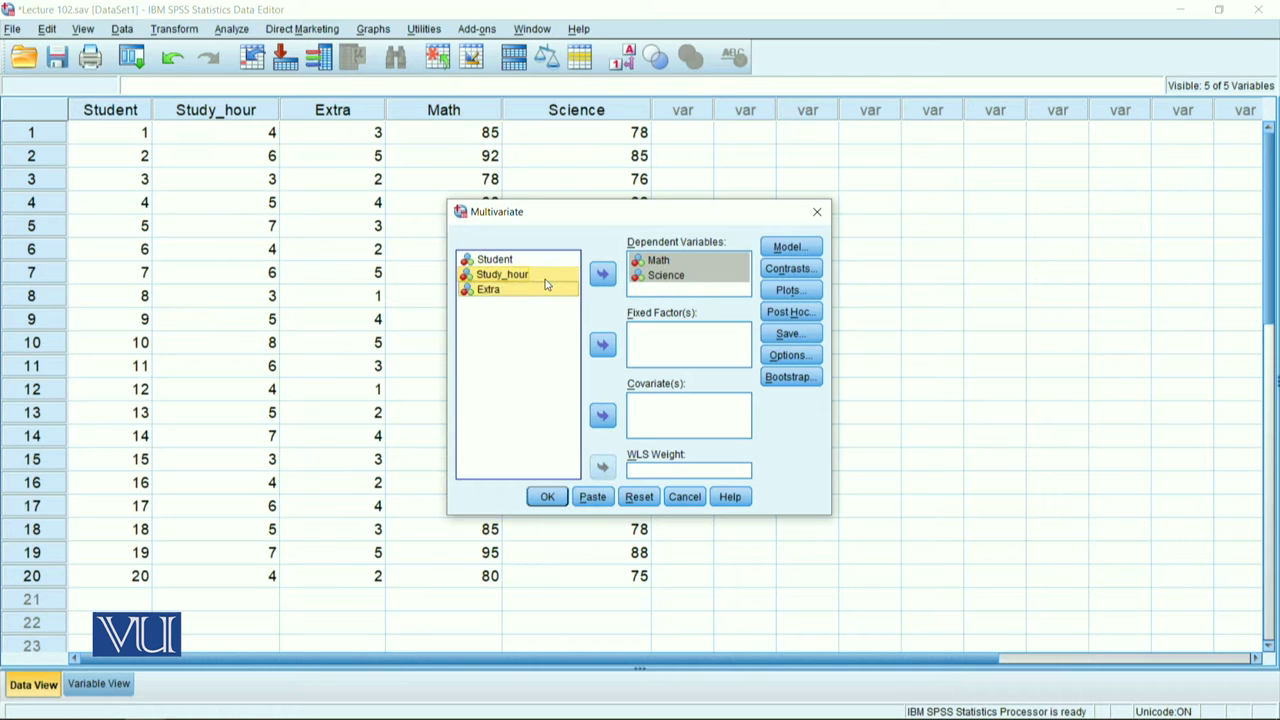
pyautogui.click(603, 416)
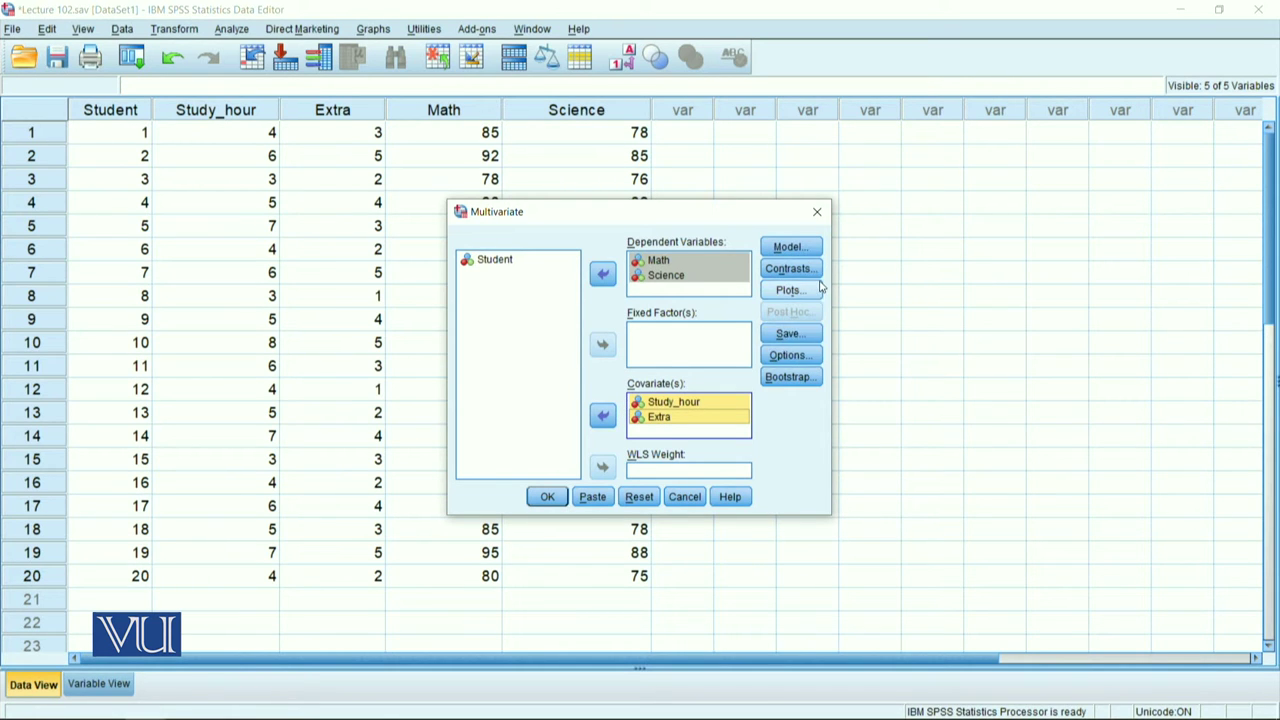
# Keep the full factorial model specification and include parameter estimates in the multivariate output.
pyautogui.click(815, 248)
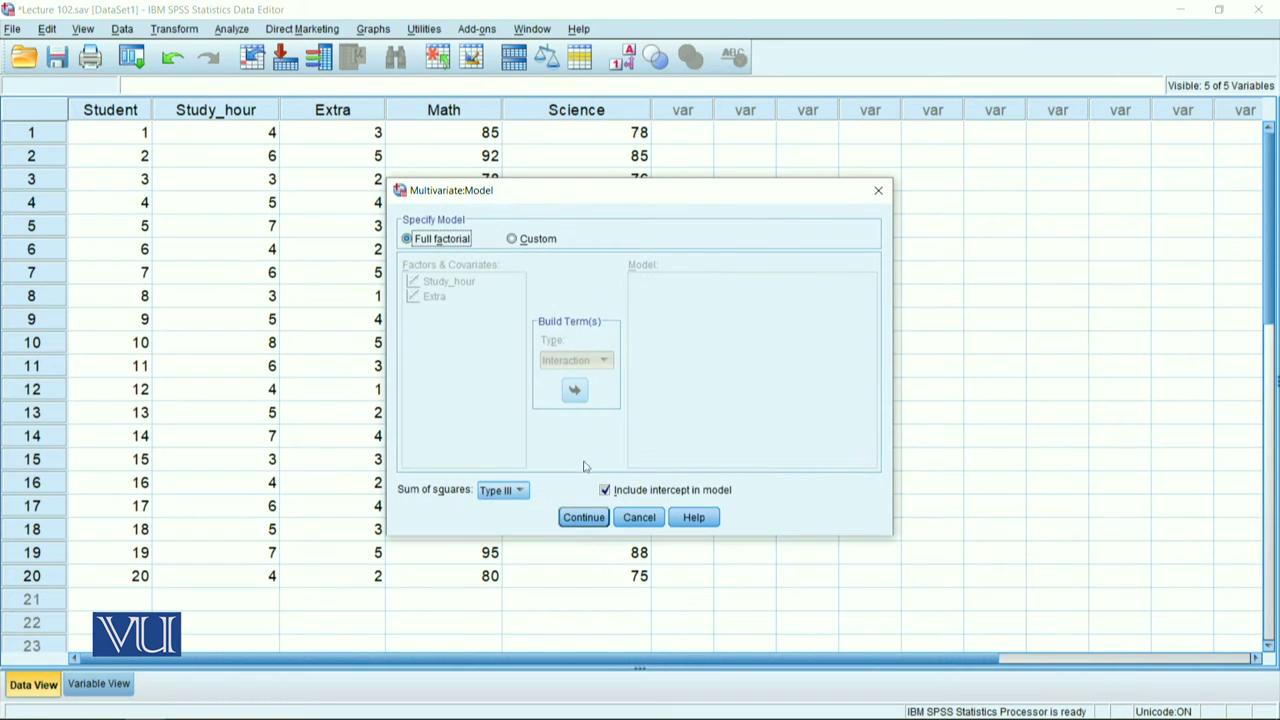
pyautogui.click(584, 514)
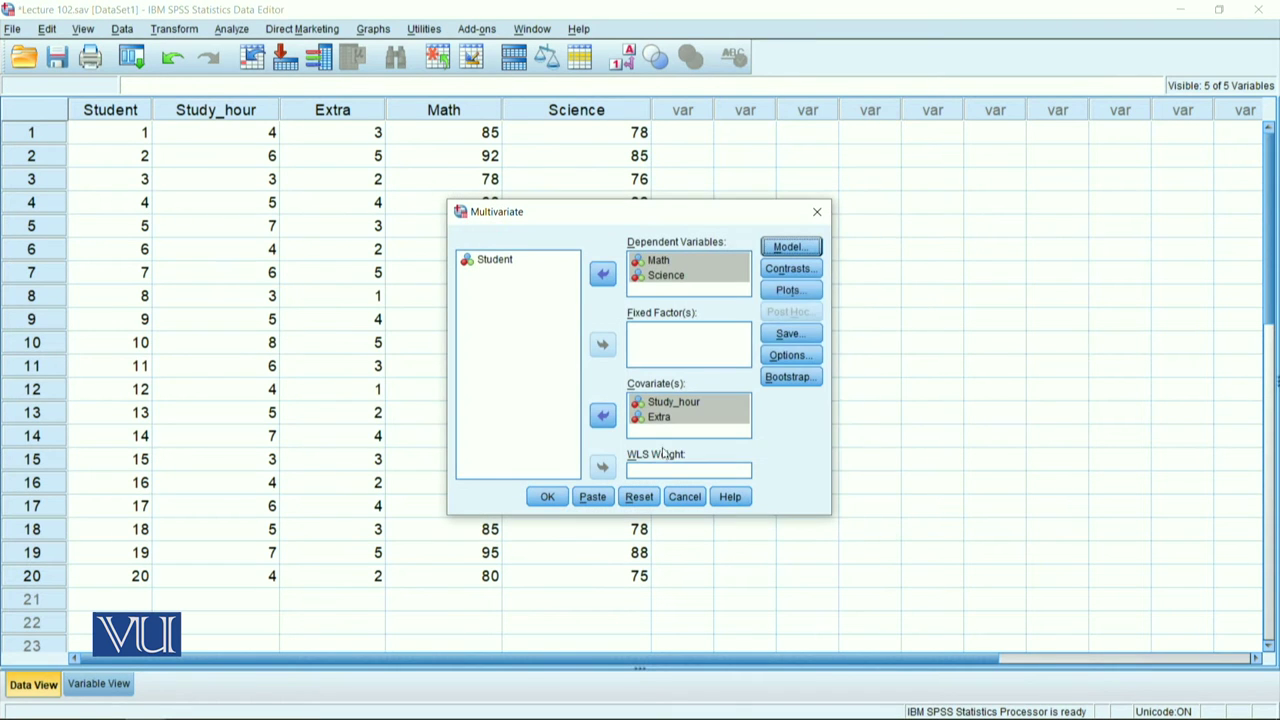
pyautogui.click(800, 355)
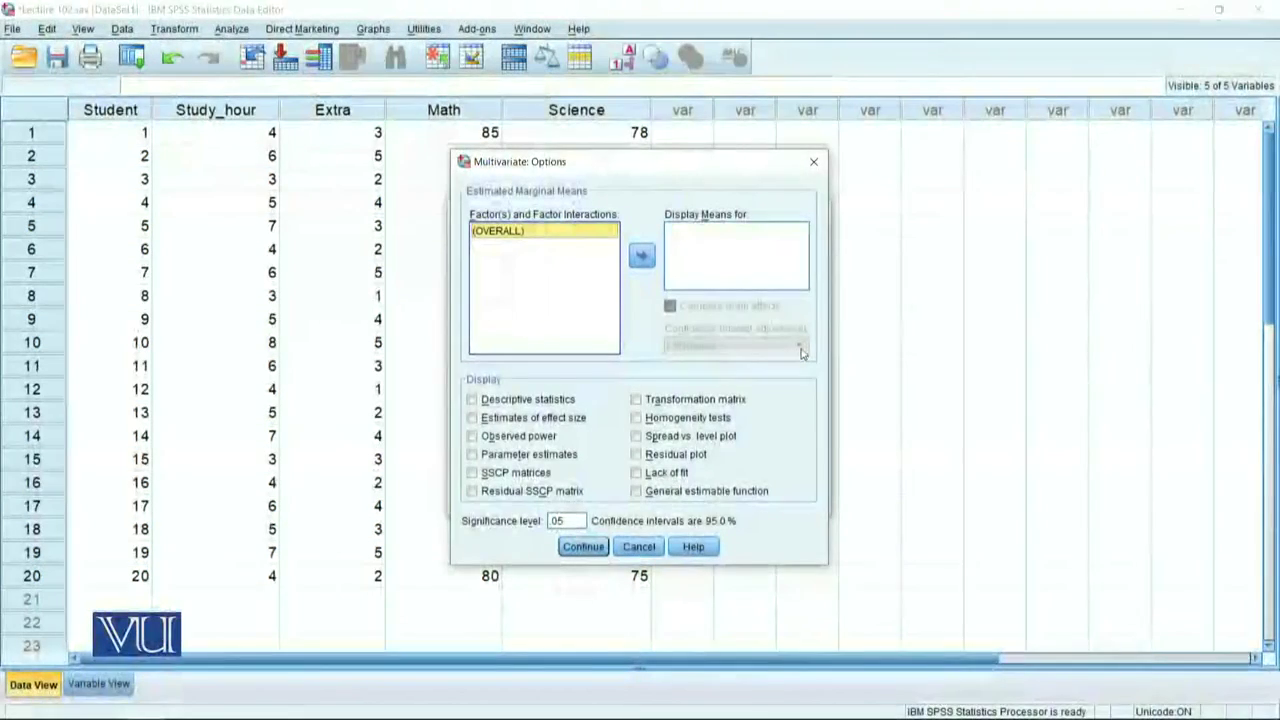
pyautogui.click(537, 456)
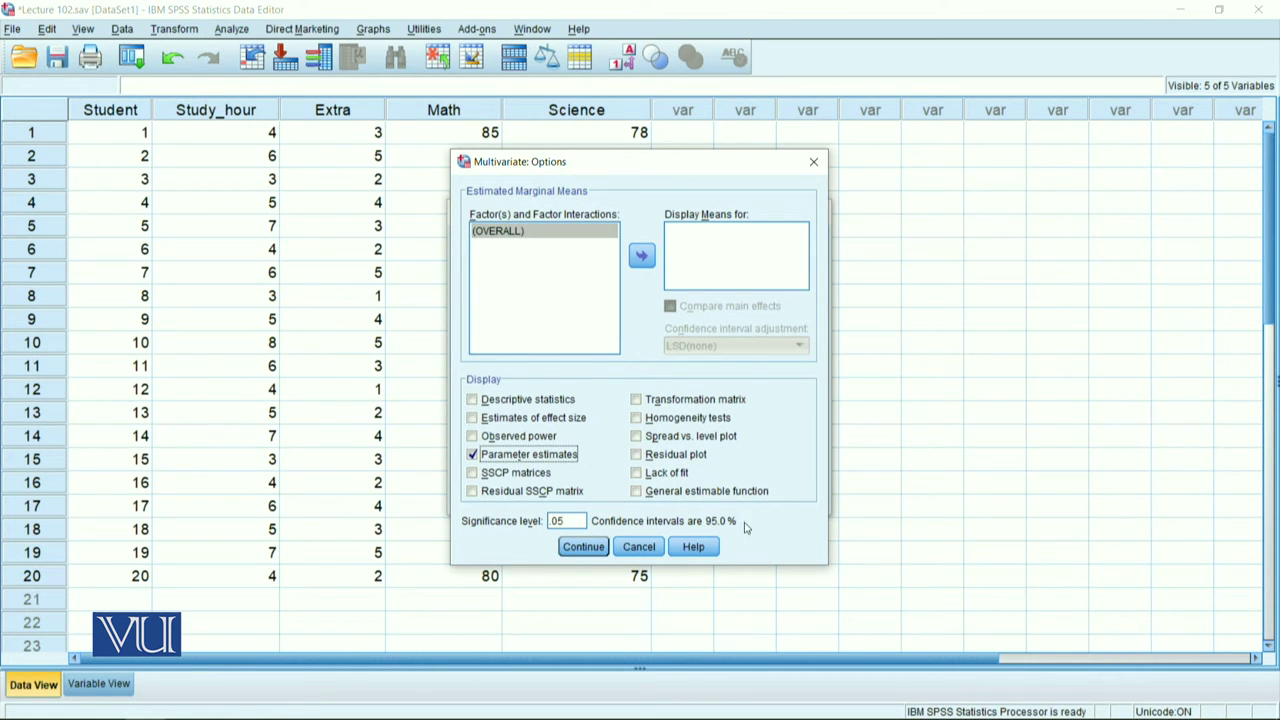
pyautogui.click(593, 549)
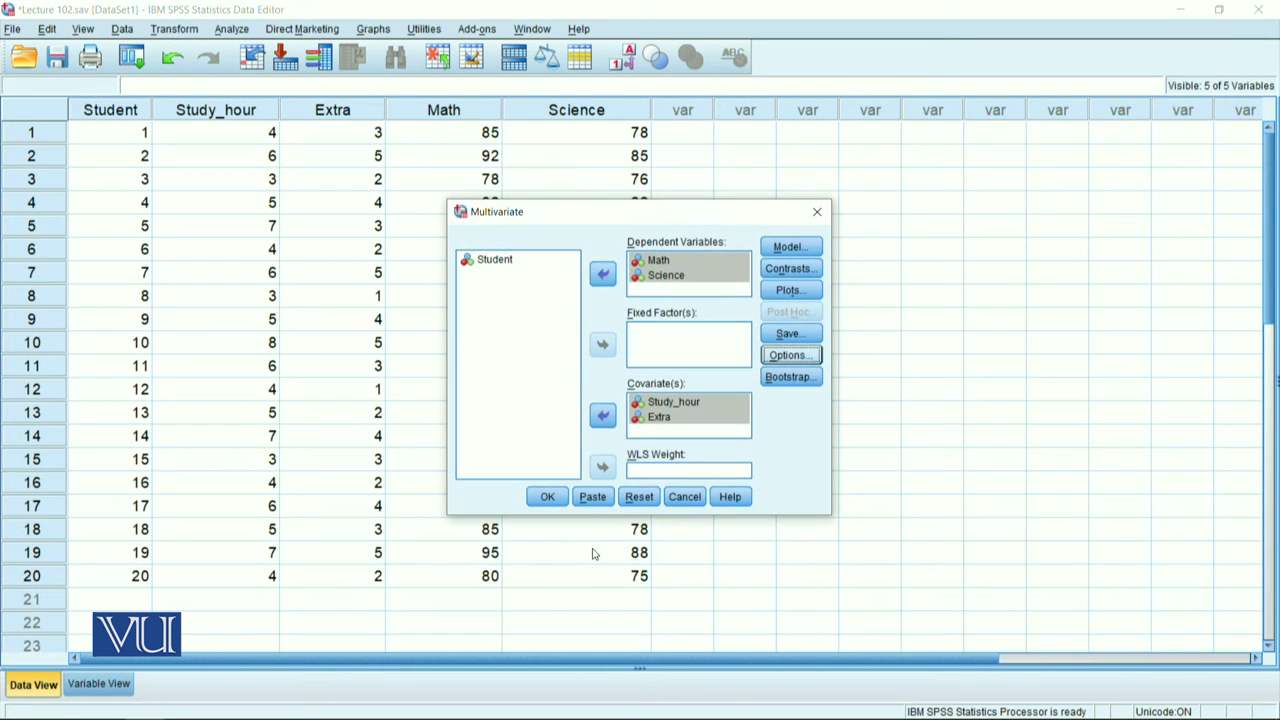
# Run the multivariate analysis and examine the Parameter Estimates table in the output.
pyautogui.click(549, 498)
pyautogui.scroll(-2, 677, 370)
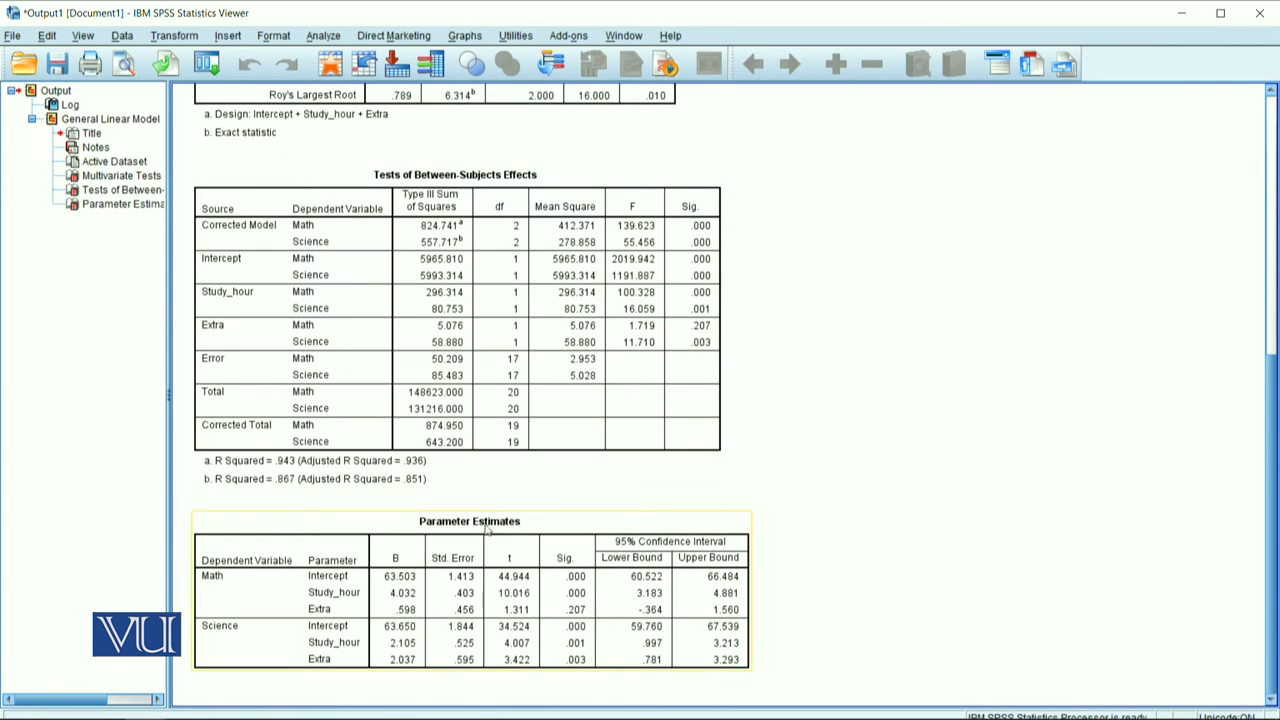
pyautogui.click(221, 585)
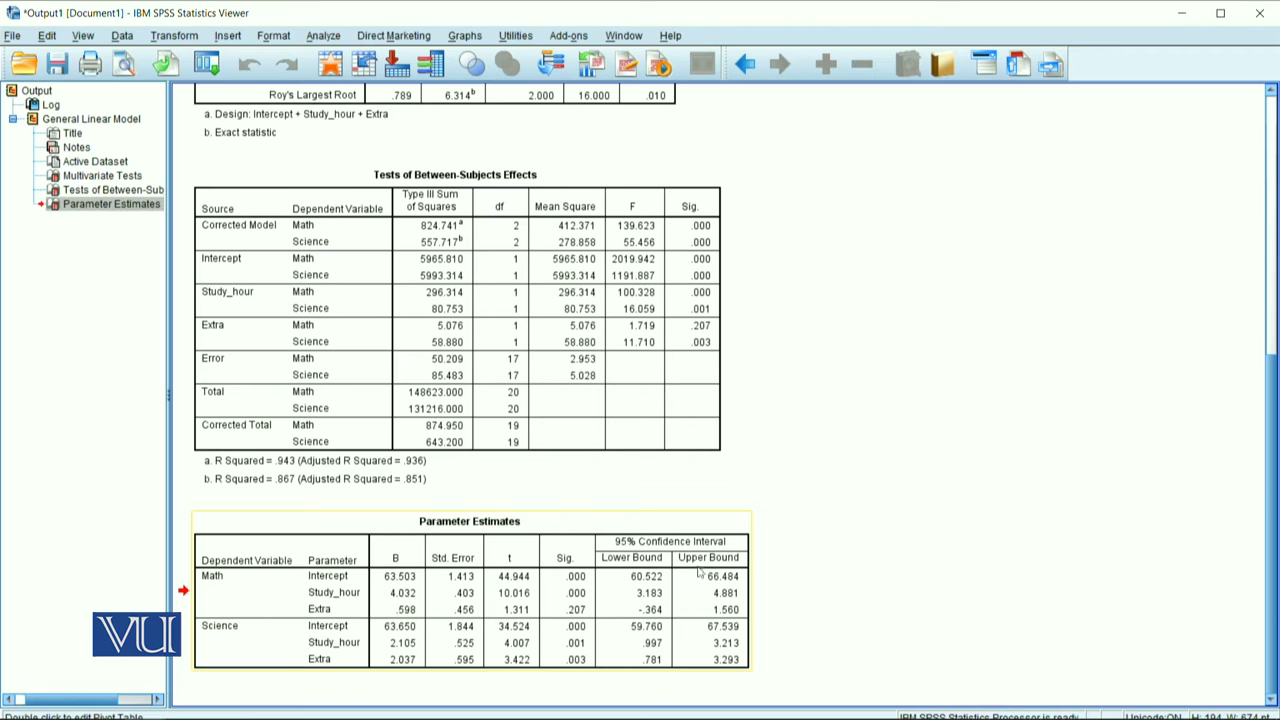
pyautogui.click(684, 686)
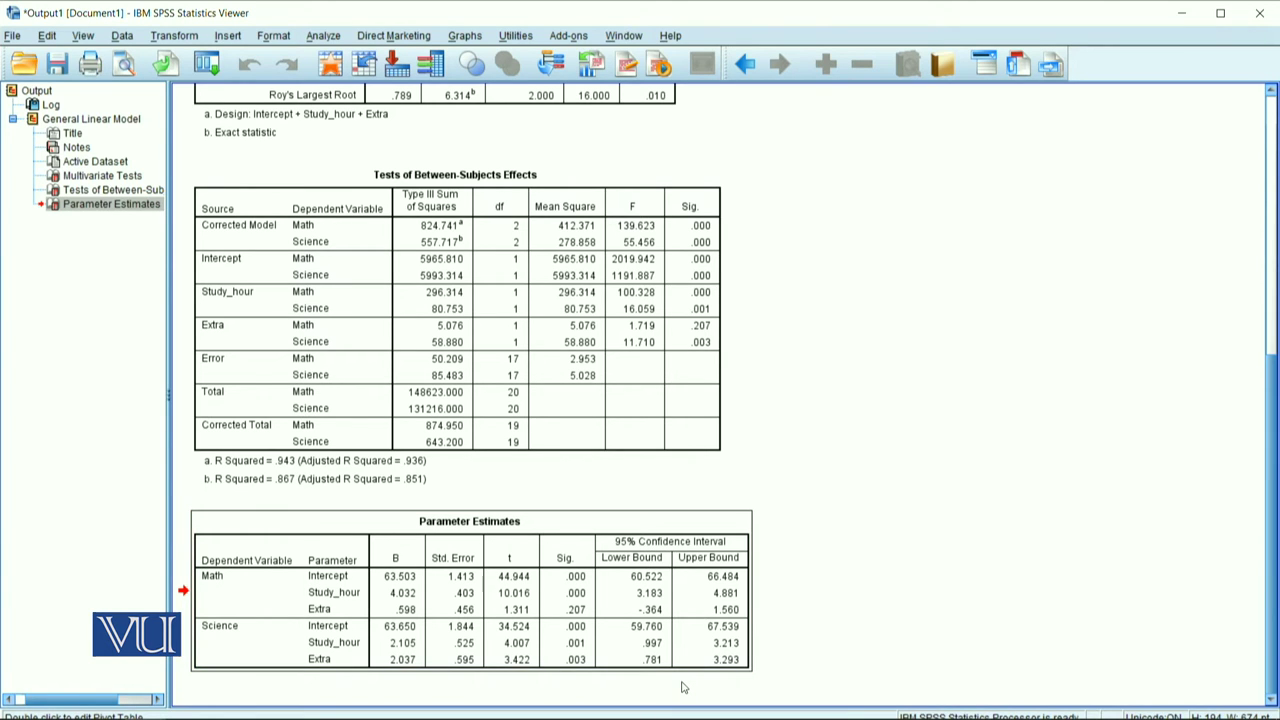
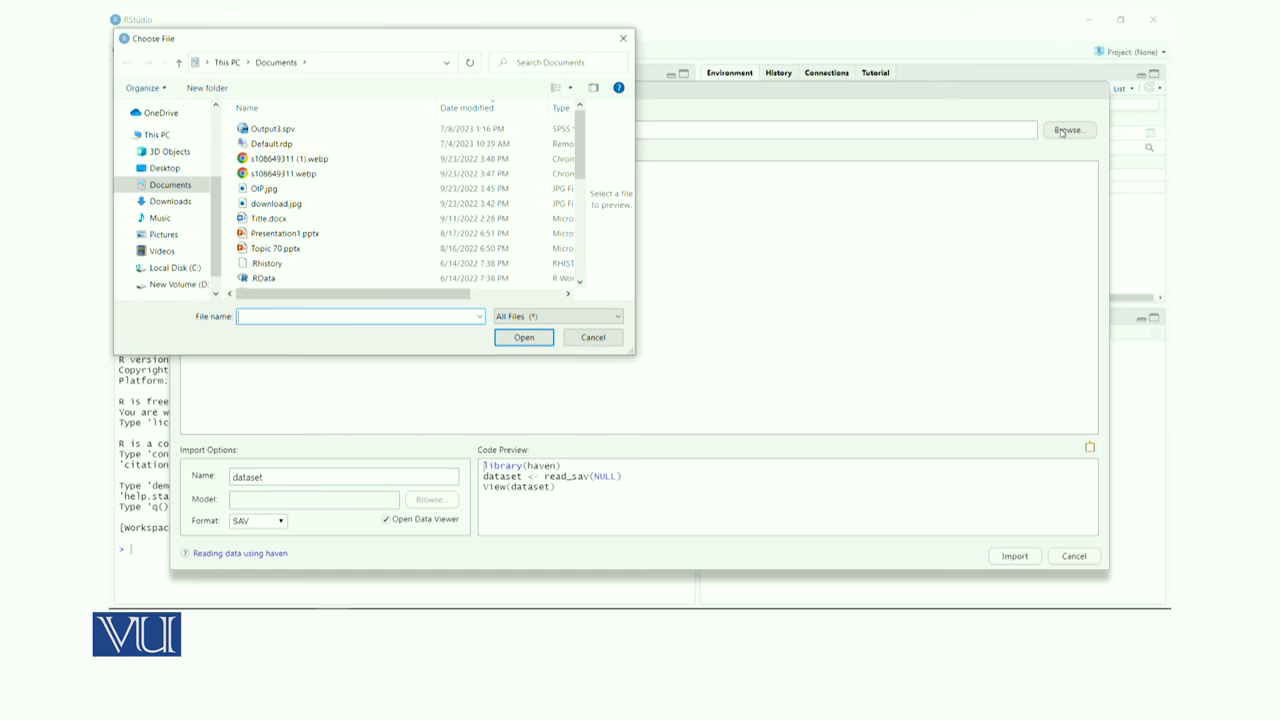
# In RStudio, import the SPSS file Lecture 102.sav from the Desktop as the dataset Lecture_102.
pyautogui.click(166, 168)
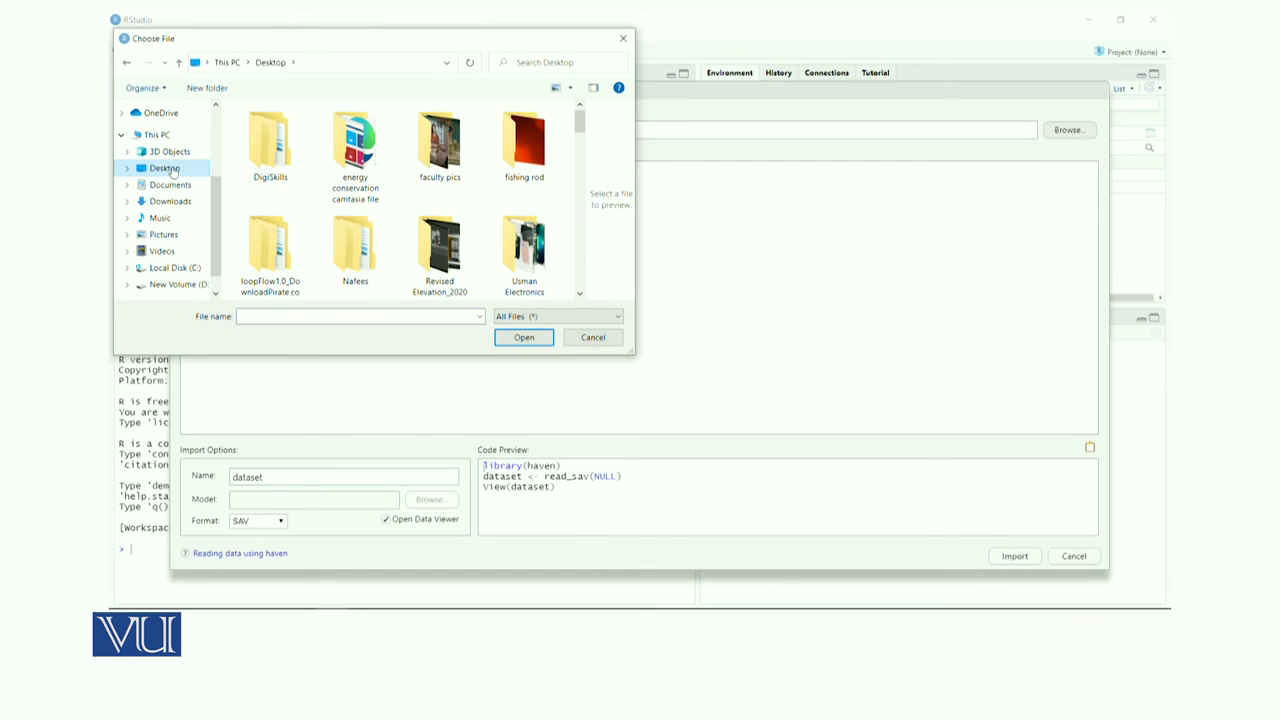
pyautogui.moveTo(579, 122); pyautogui.dragTo(579, 199)
pyautogui.doubleClick(275, 229)
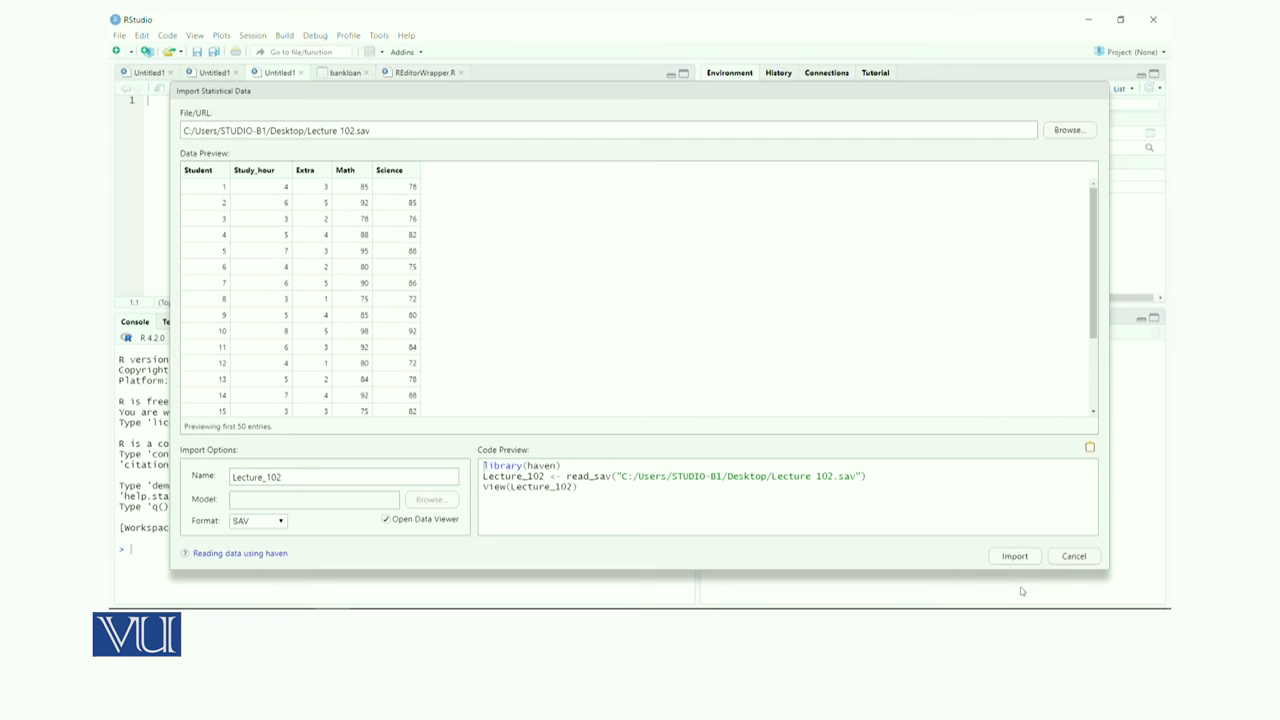
pyautogui.click(1017, 557)
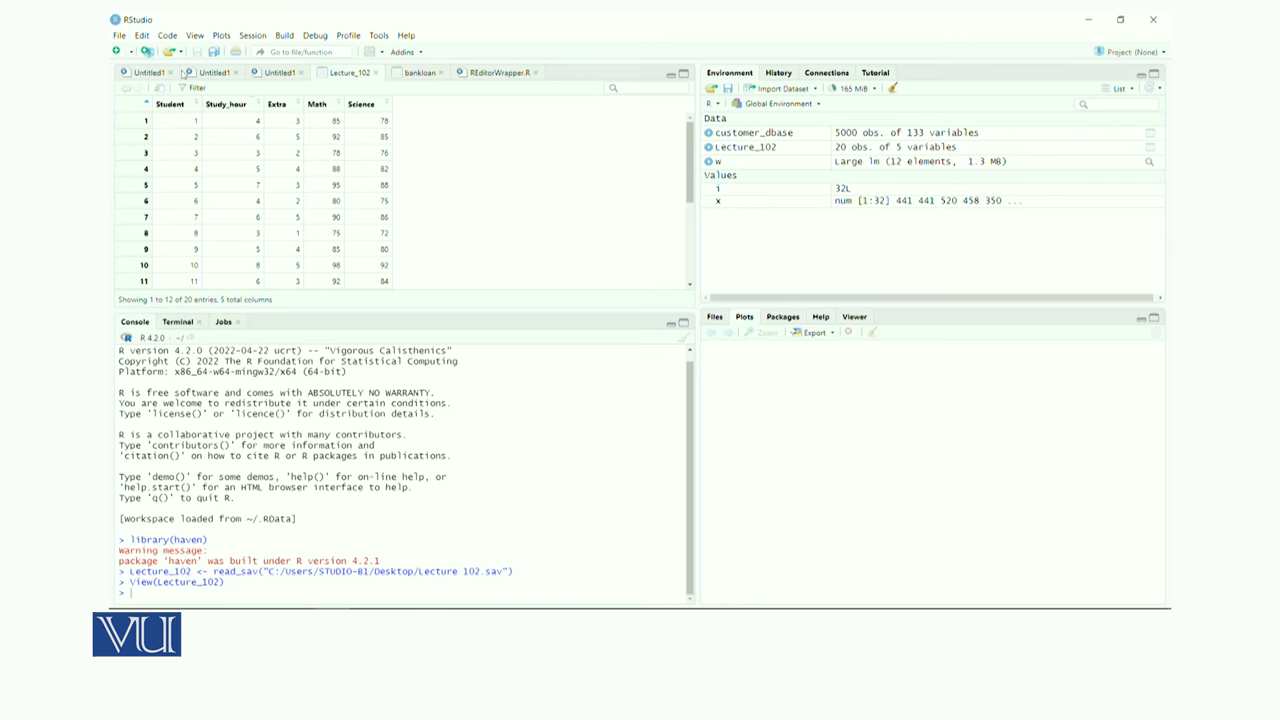
# Create a new R script and write data=Lecture_102 as its first line.
pyautogui.click(119, 36)
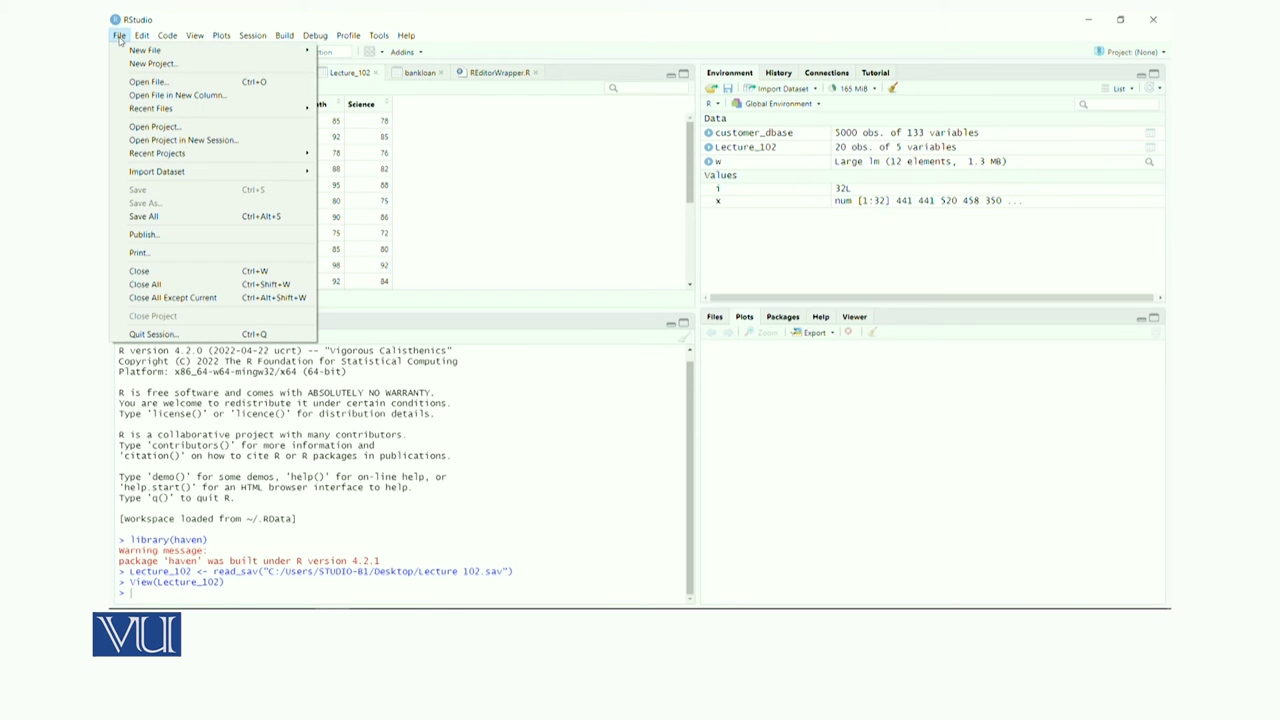
pyautogui.moveTo(150, 50)
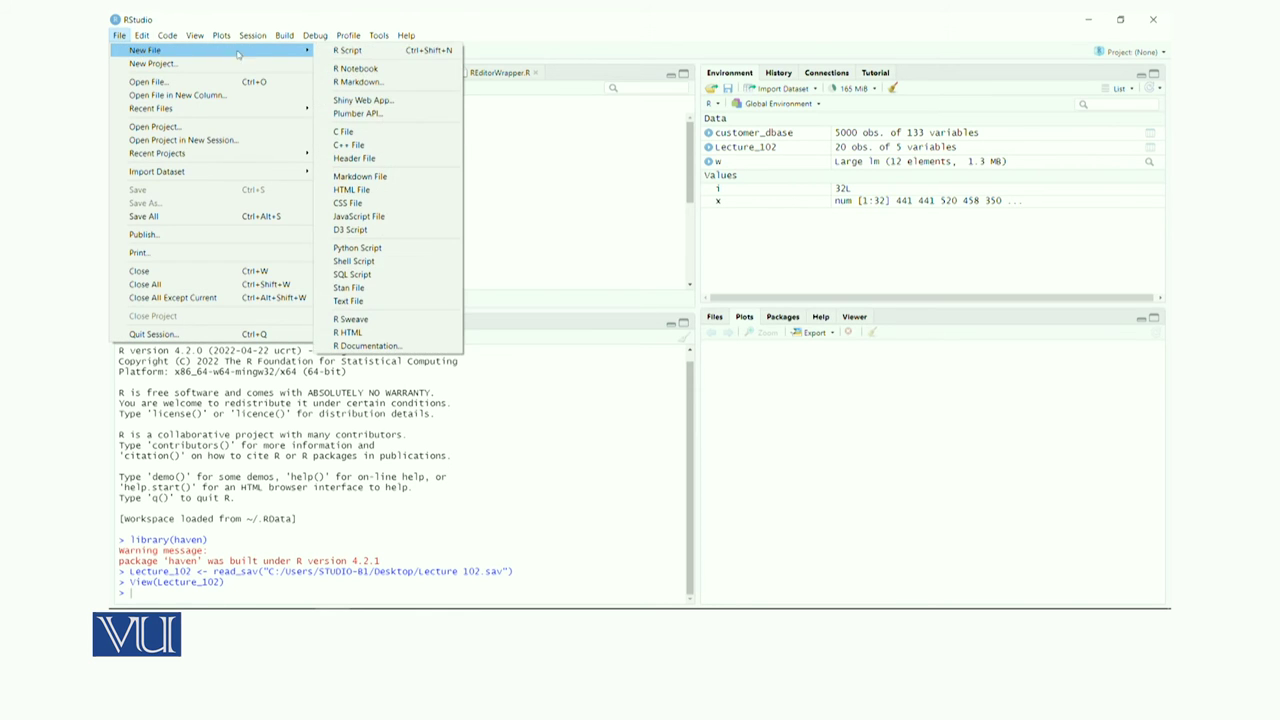
pyautogui.click(329, 50)
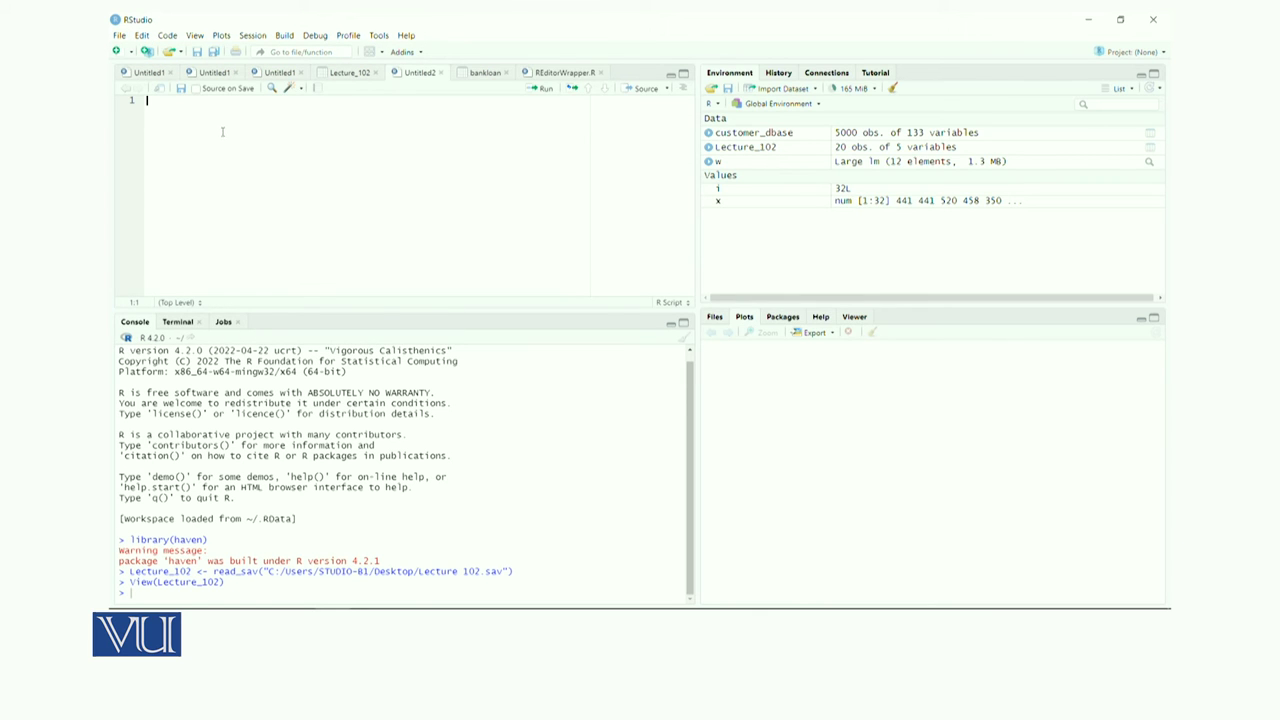
pyautogui.write('data')
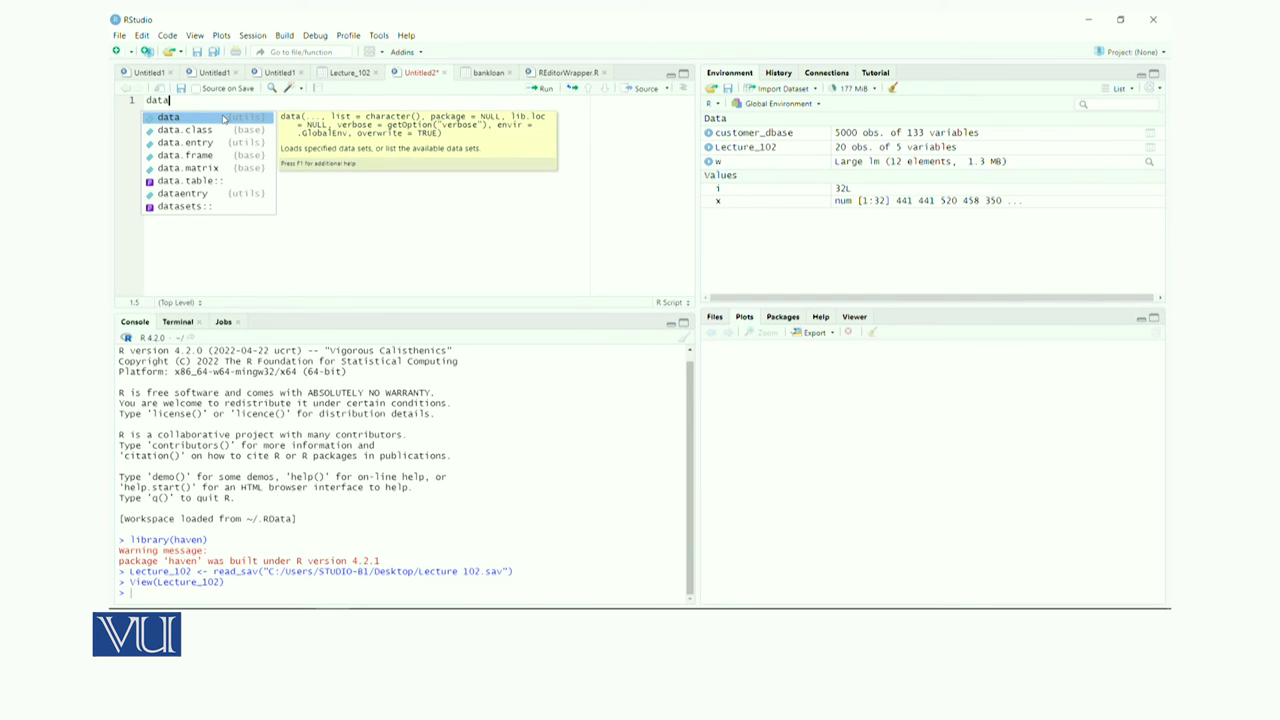
pyautogui.write('=')
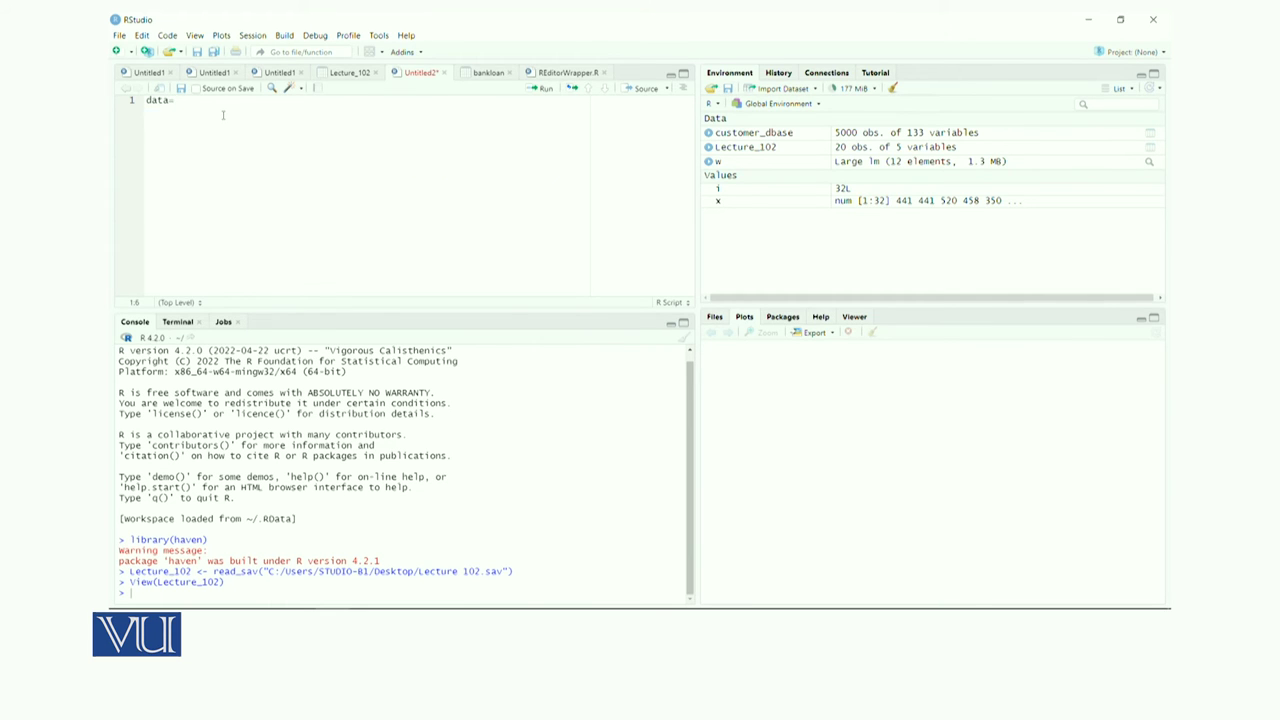
pyautogui.write('Lectur')
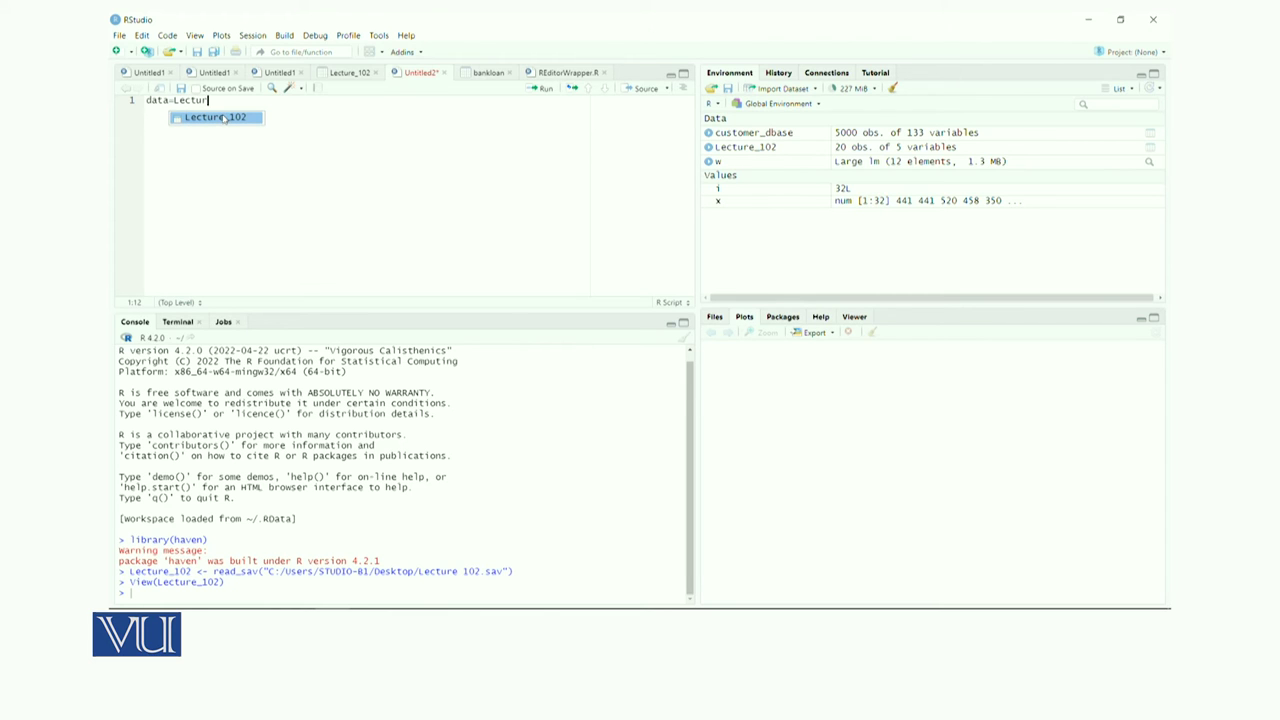
pyautogui.click(215, 115)
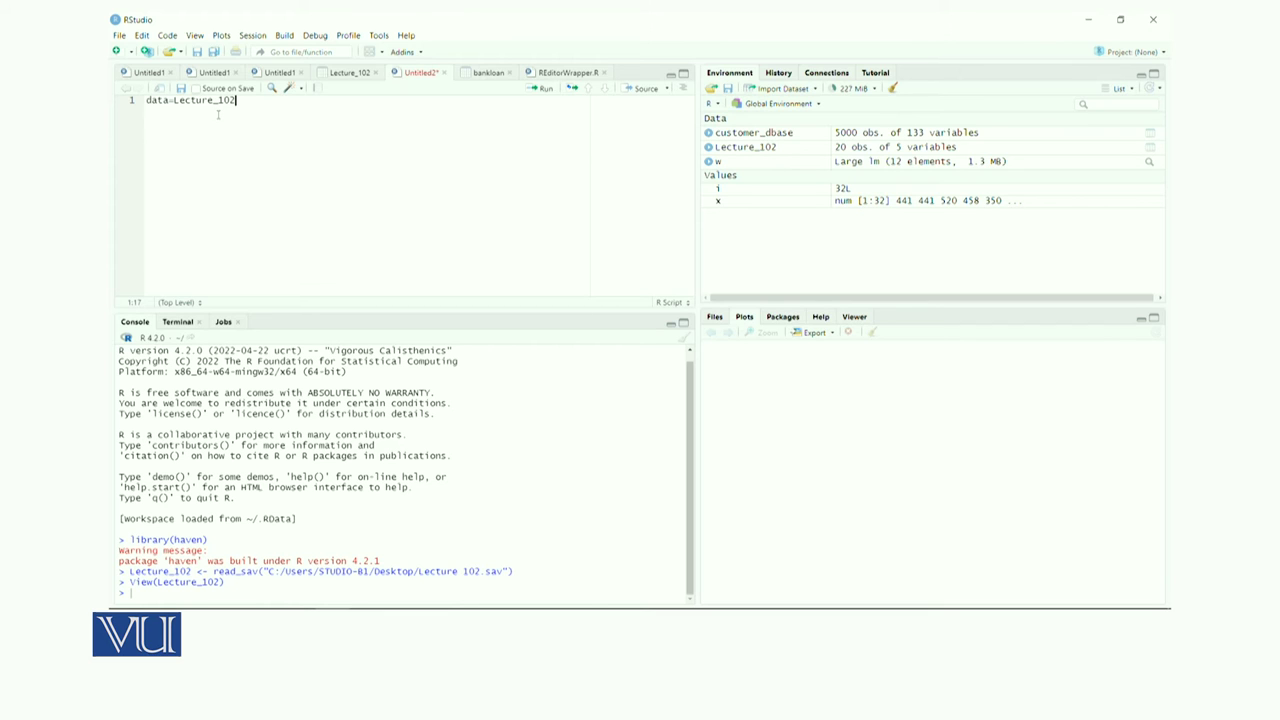
# Add a second script line defining the first response variable as y1=Lecture_102$Math.
pyautogui.press('Return')
pyautogui.write('y1=')
pyautogui.moveTo(174, 100)
pyautogui.mouseDown()
pyautogui.moveTo(165, 110)
pyautogui.moveTo(228, 100)
pyautogui.moveTo(174, 100)
pyautogui.mouseUp()
pyautogui.hotkey('ctrl', 'c')
pyautogui.click(237, 100)
pyautogui.click(173, 110)
pyautogui.hotkey('ctrl', 'v')
pyautogui.write('$')
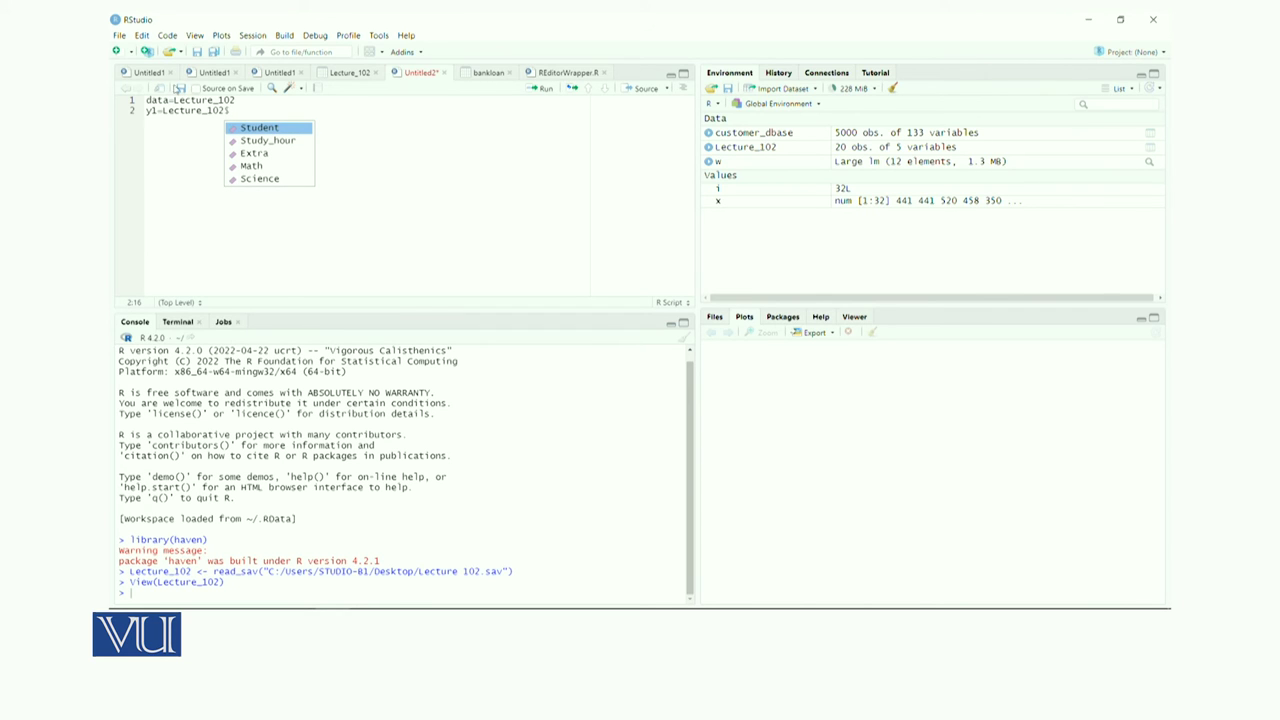
pyautogui.click(259, 166)
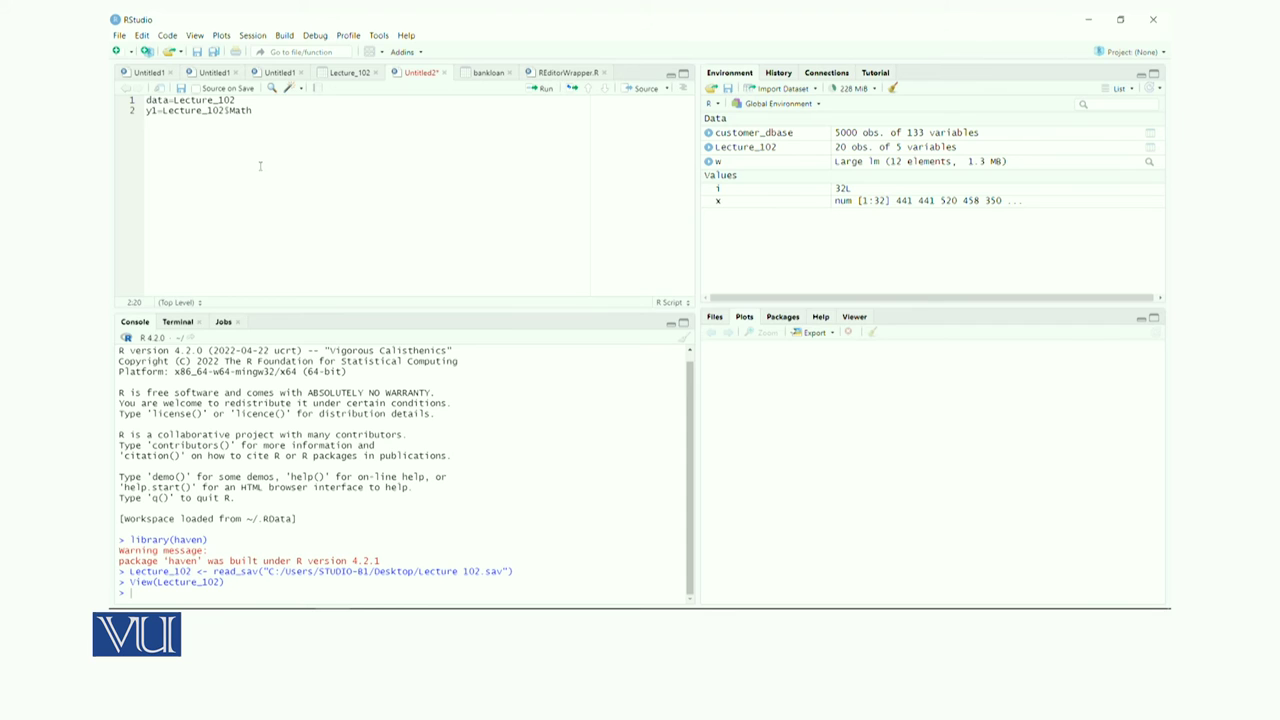
# Define the second response variable on a new script line as y2=Lecture_102$Science.
pyautogui.press('Return')
pyautogui.write('y2=Lecture_102$')
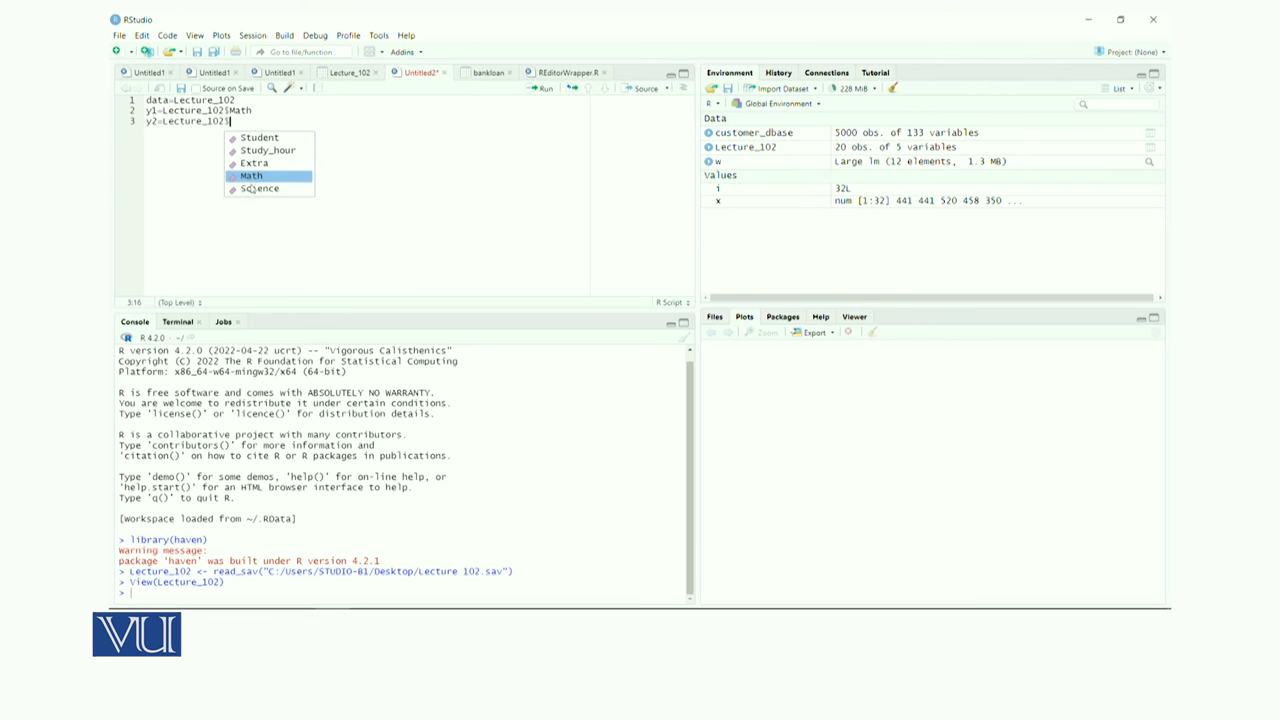
pyautogui.click(256, 188)
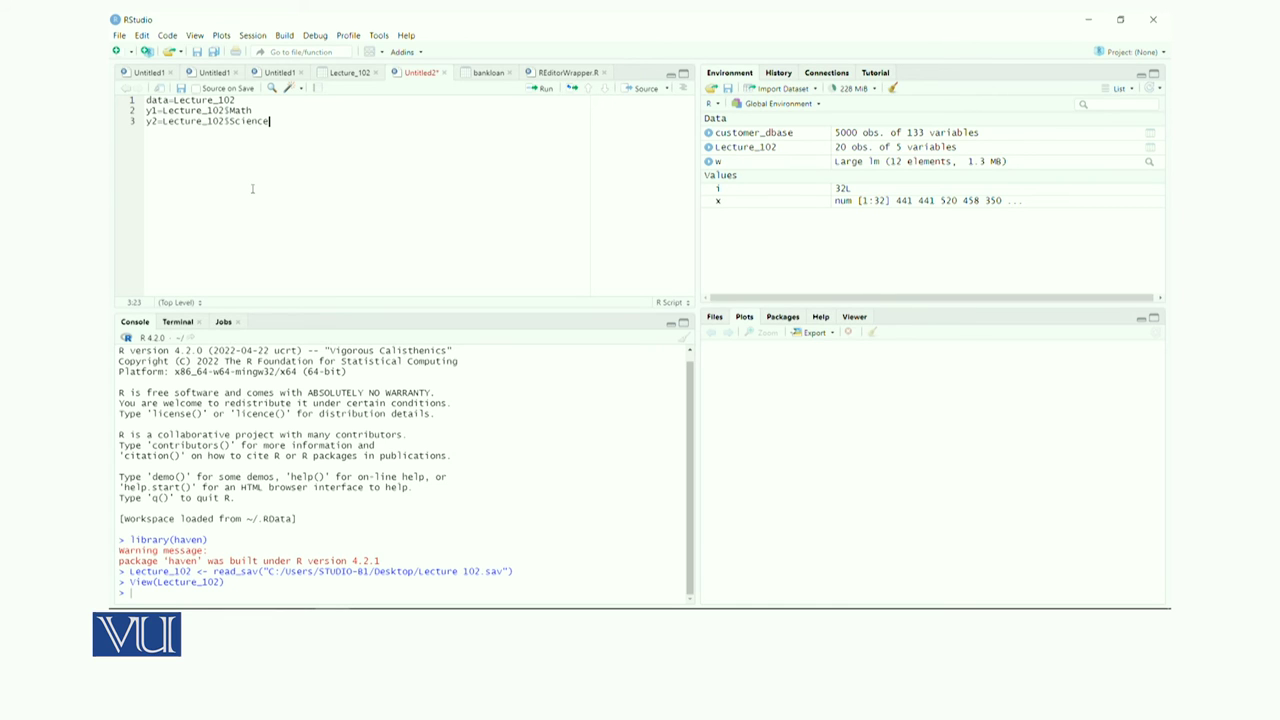
# Define the two predictors on new script lines as x1=Lecture_102$Study_hour and x2=Lecture_102$Extra.
pyautogui.press('Return')
pyautogui.write('x1=Lecture_102$')
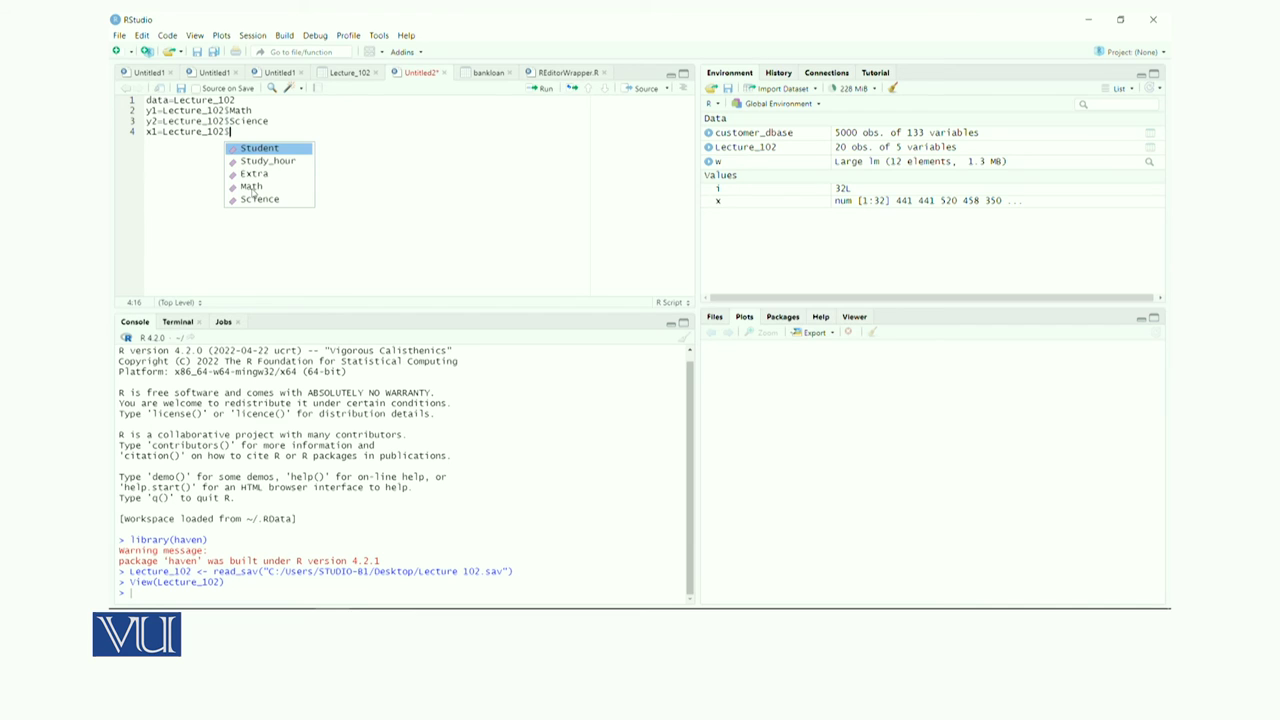
pyautogui.click(265, 174)
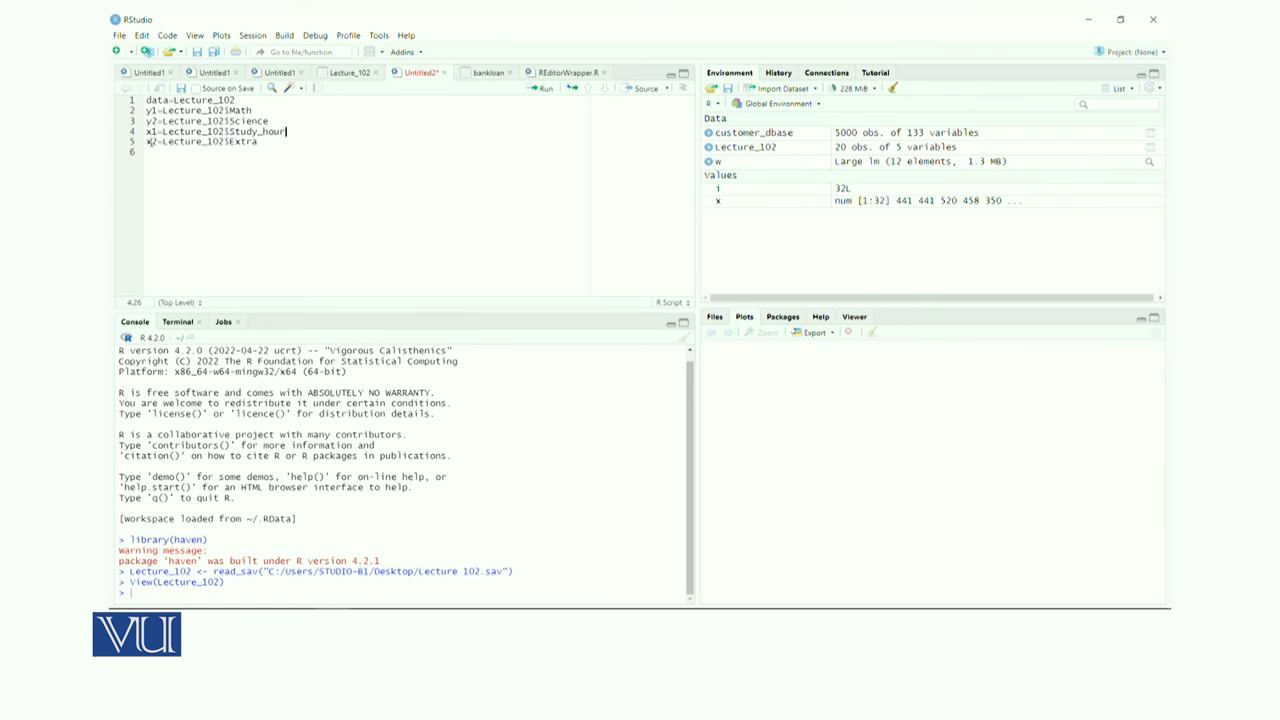
# Add the model line mmr=lm(cbind(y1,y2)~x1+x2) below the x2 definition and run all six script lines.
pyautogui.click(259, 142)
pyautogui.press('Return')
pyautogui.write('mn')
pyautogui.write('r')
pyautogui.write('=')
pyautogui.write('lm')
pyautogui.write('(')
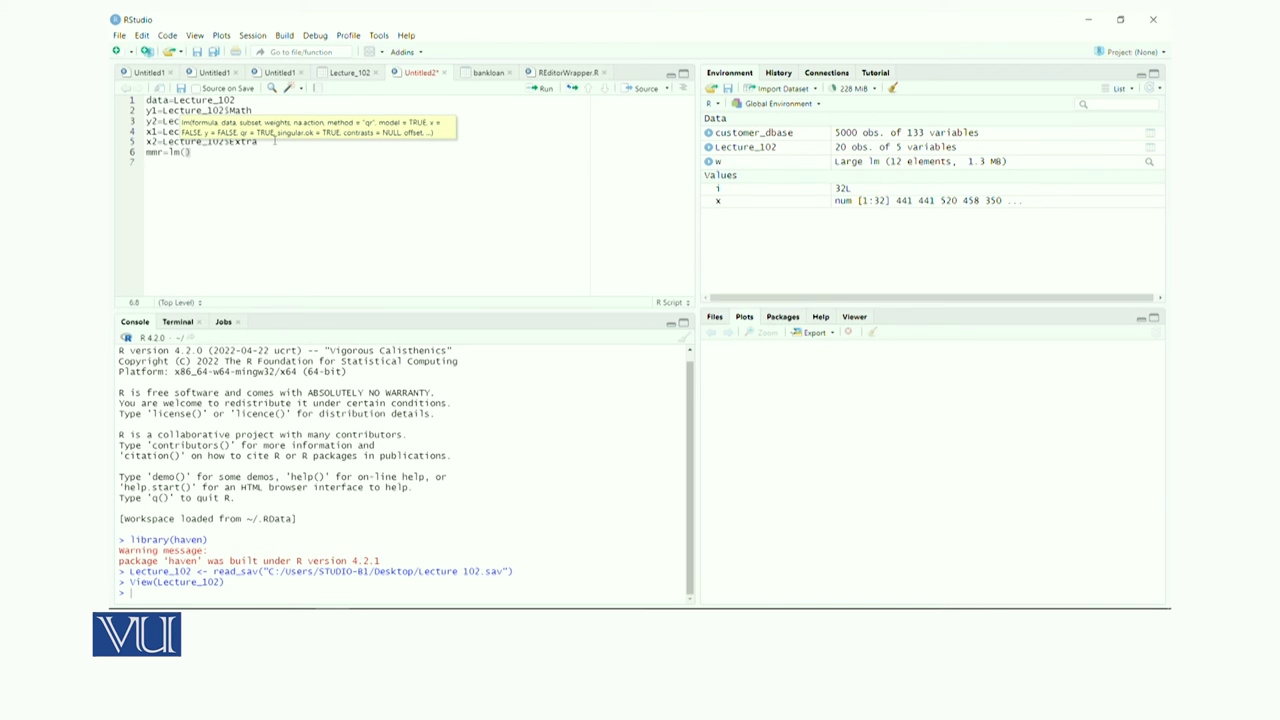
pyautogui.write('cbind')
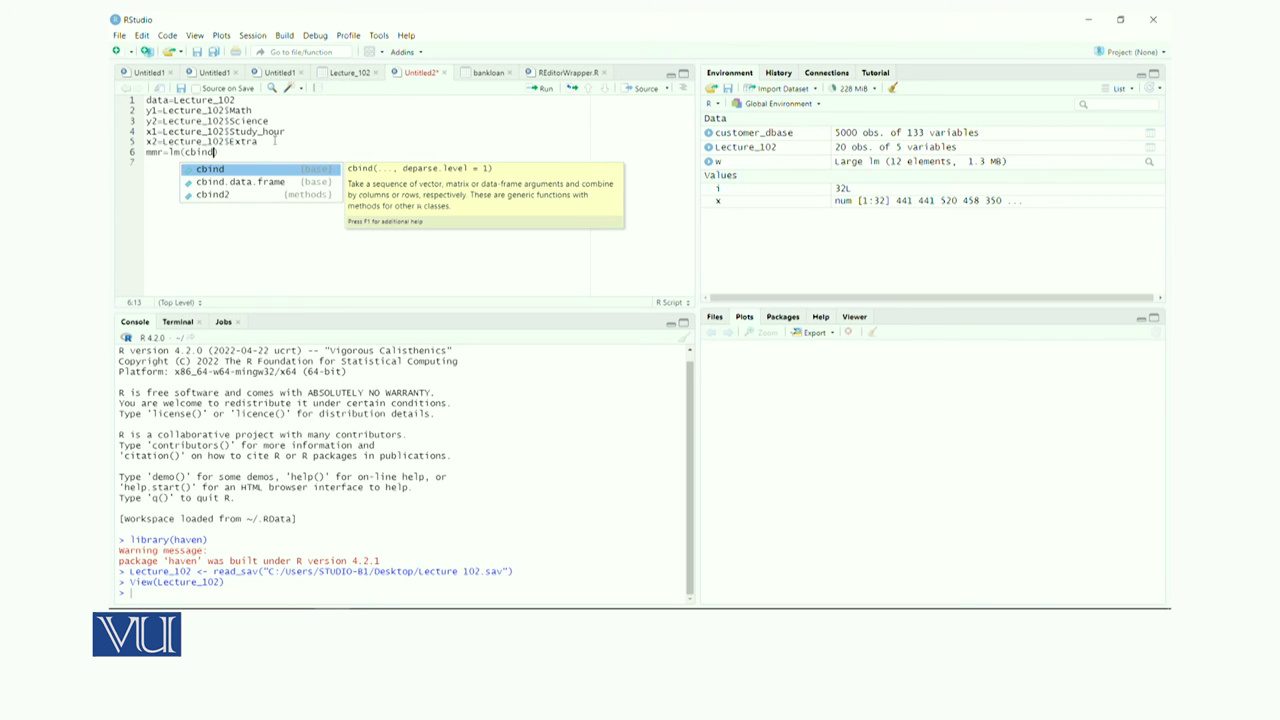
pyautogui.write('(')
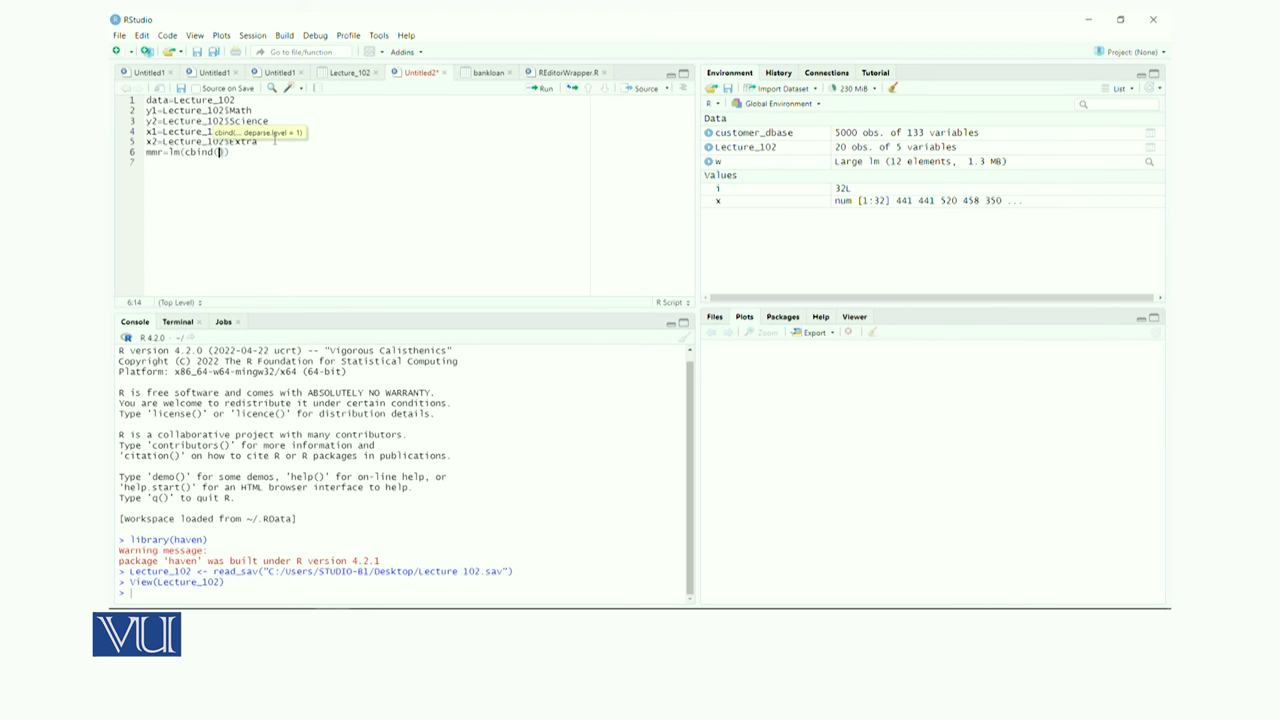
pyautogui.write('y1,y2)~')
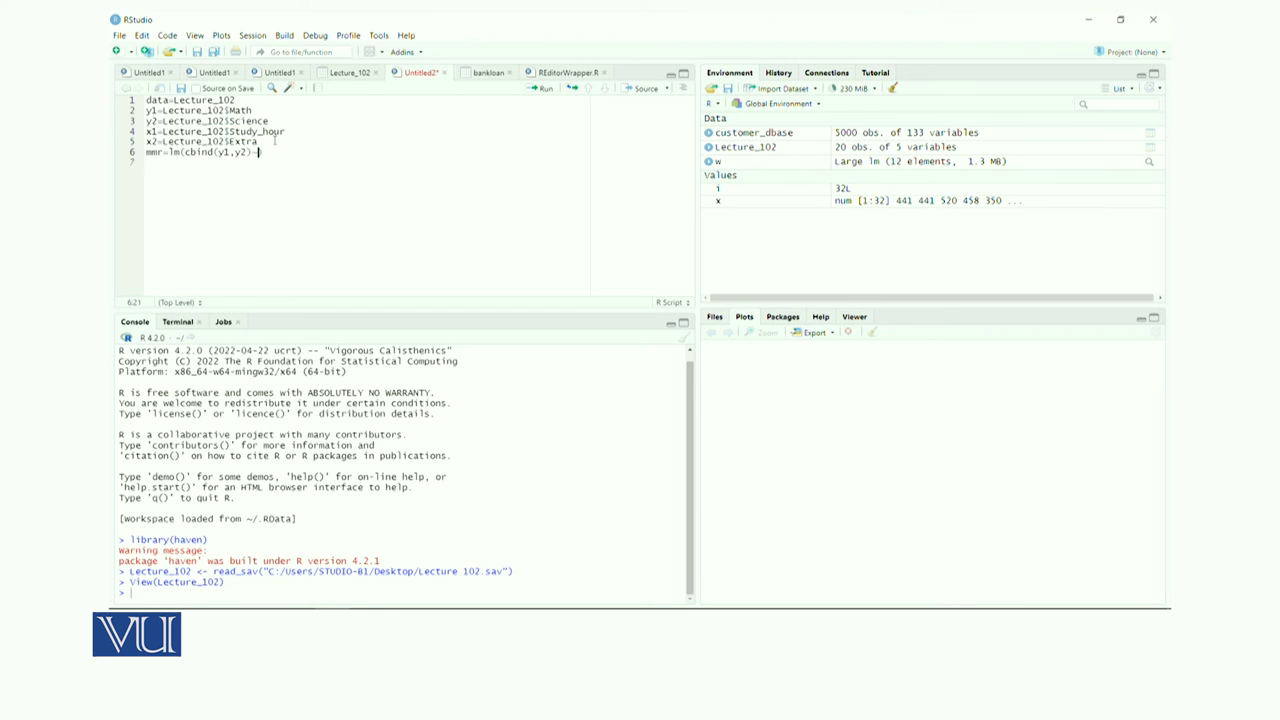
pyautogui.write('x1+x2)')
pyautogui.moveTo(293, 151); pyautogui.dragTo(146, 100)
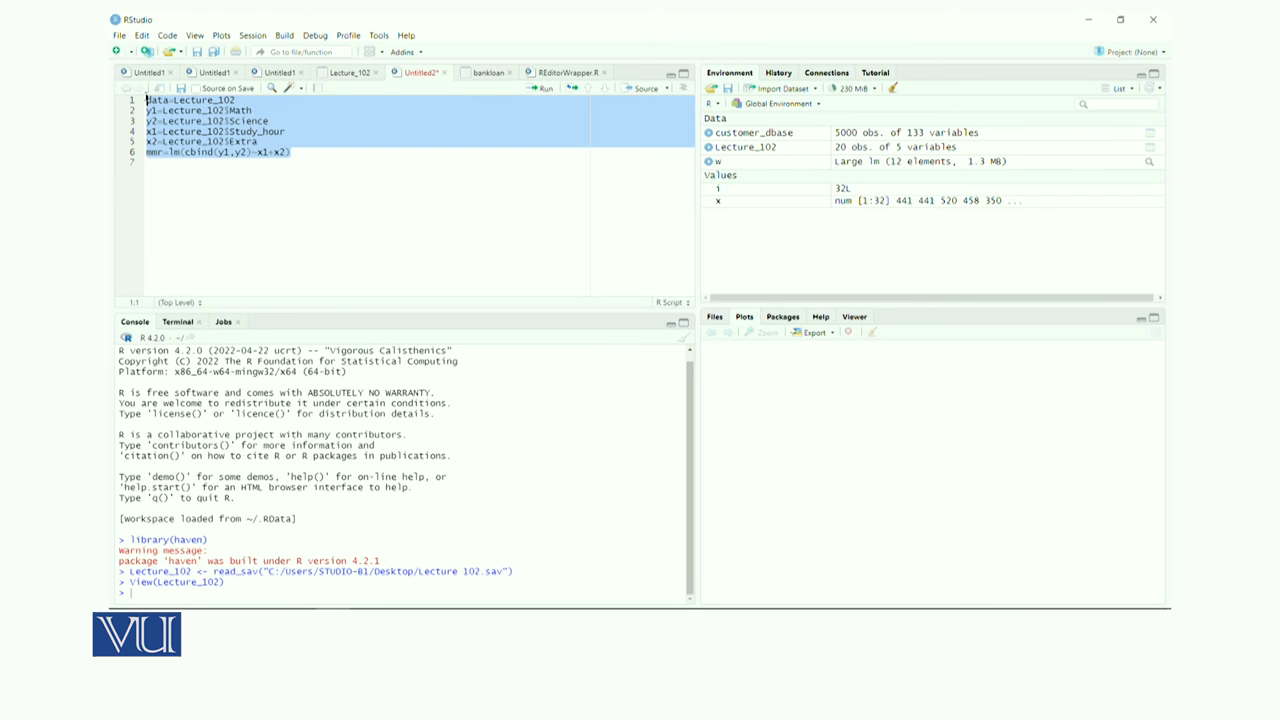
pyautogui.click(544, 89)
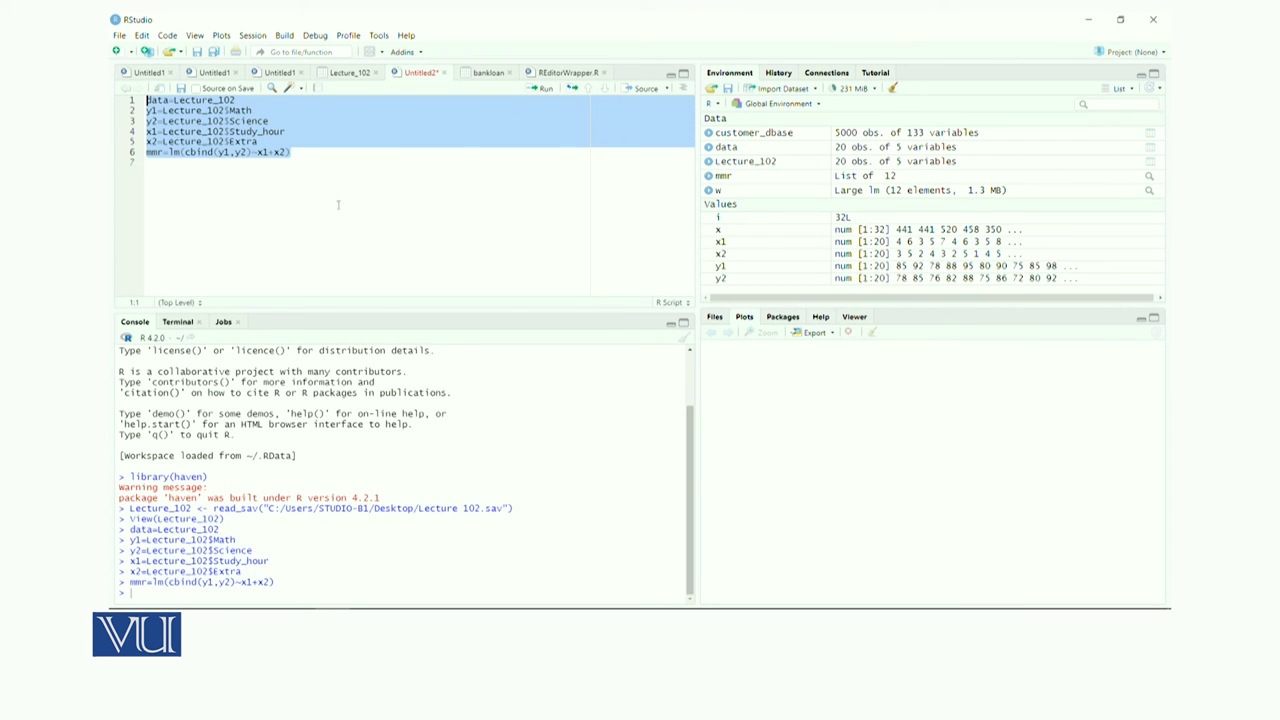
# Add summary(mmr) as a new script line below the model definition.
pyautogui.click(313, 157)
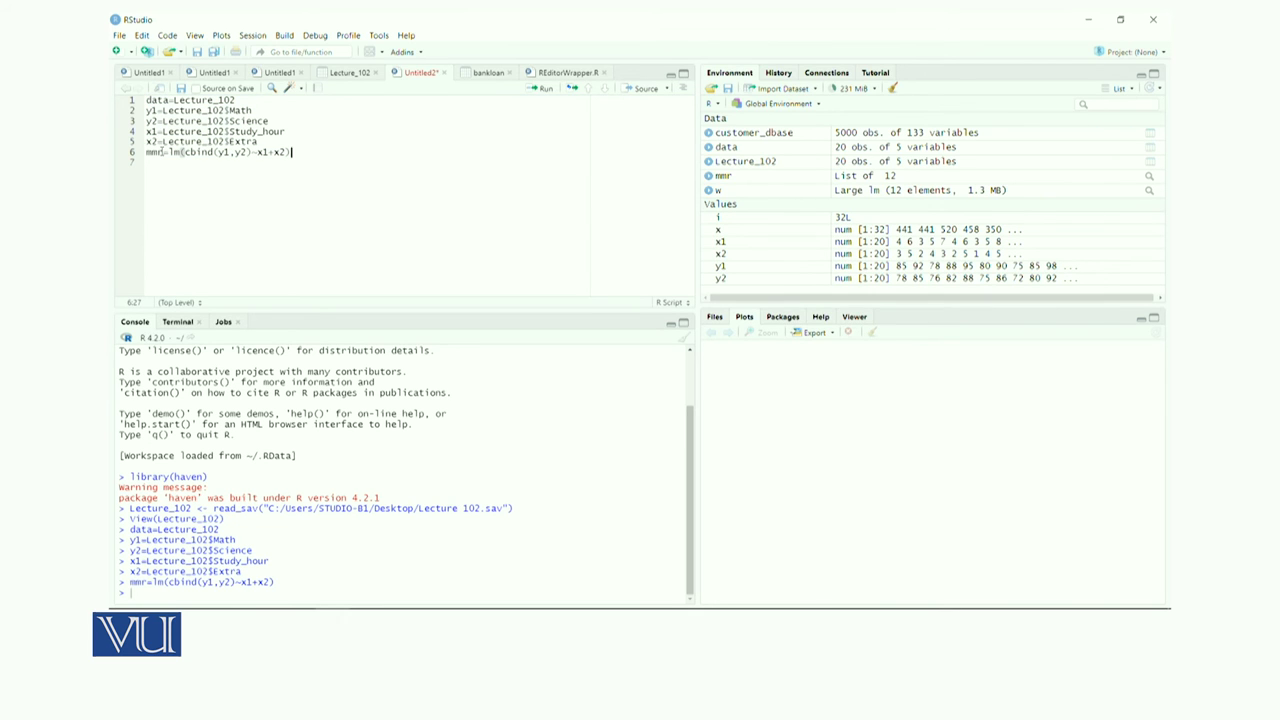
pyautogui.press('Return')
pyautogui.write('summary')
pyautogui.write('(')
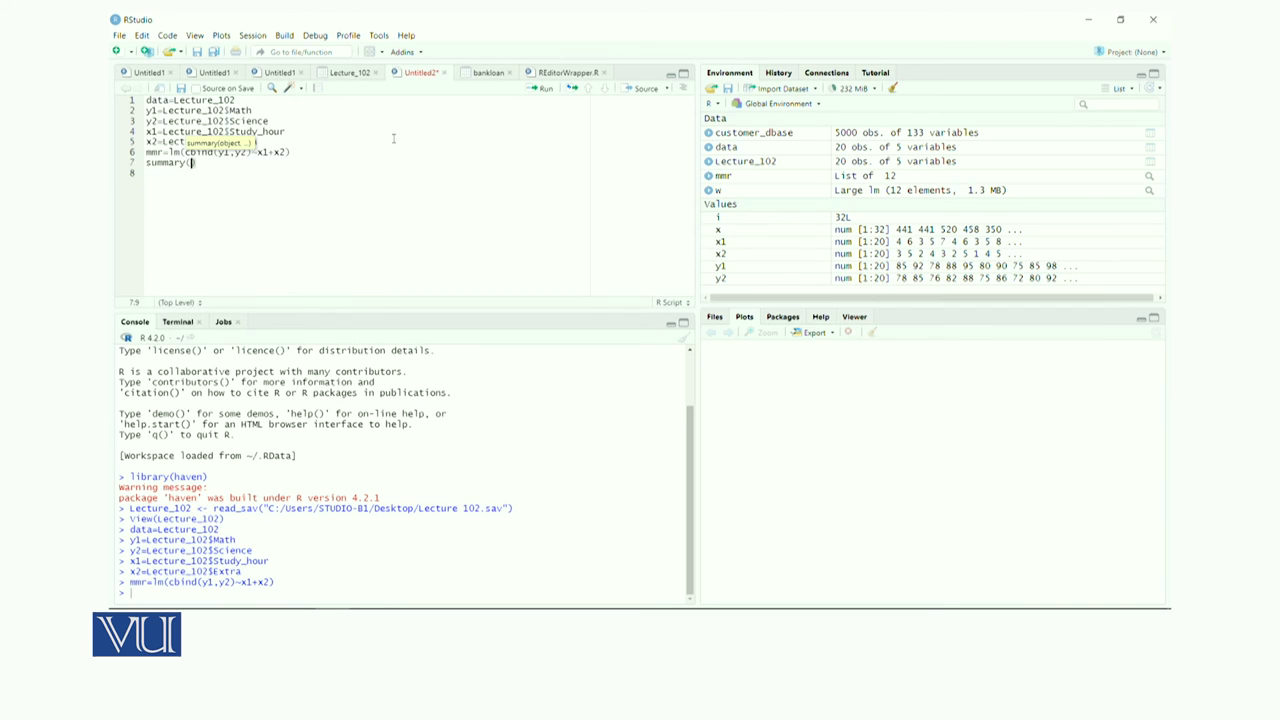
pyautogui.write('mmr')
# Run only the name mmr to print the model's coefficients, and run the summary(mmr) line.
pyautogui.moveTo(146, 152); pyautogui.dragTo(165, 152)
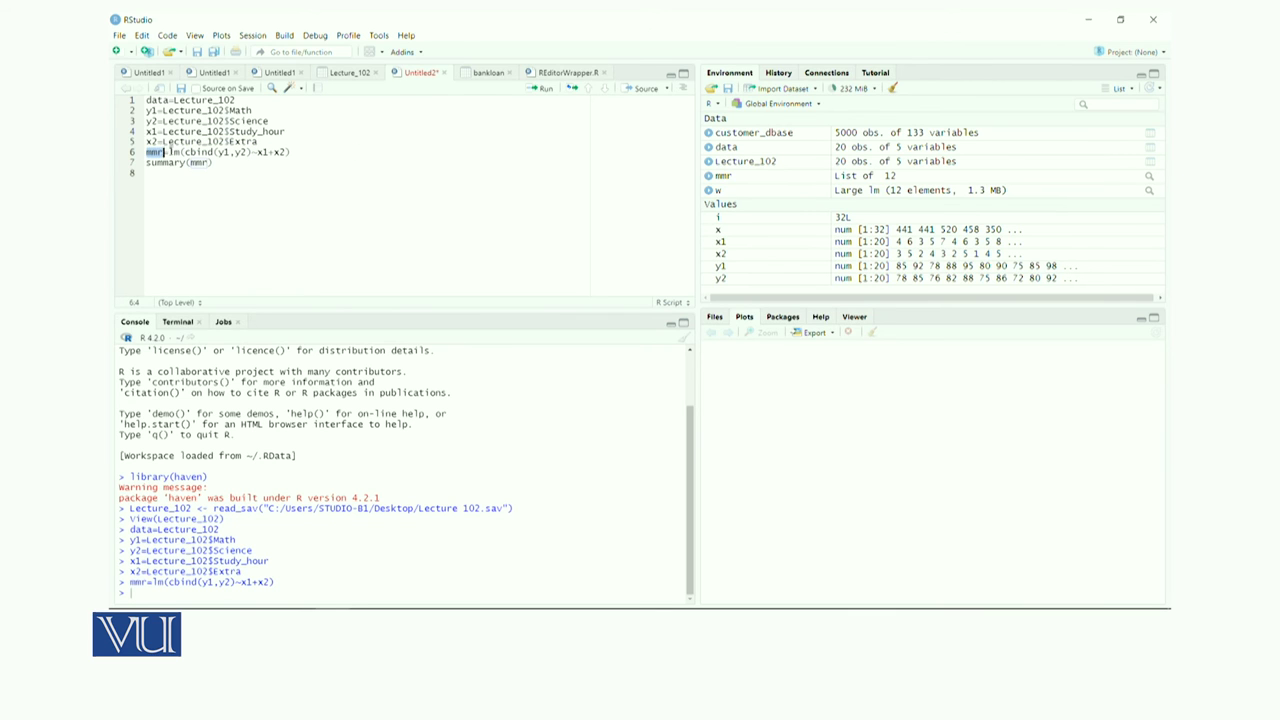
pyautogui.click(542, 90)
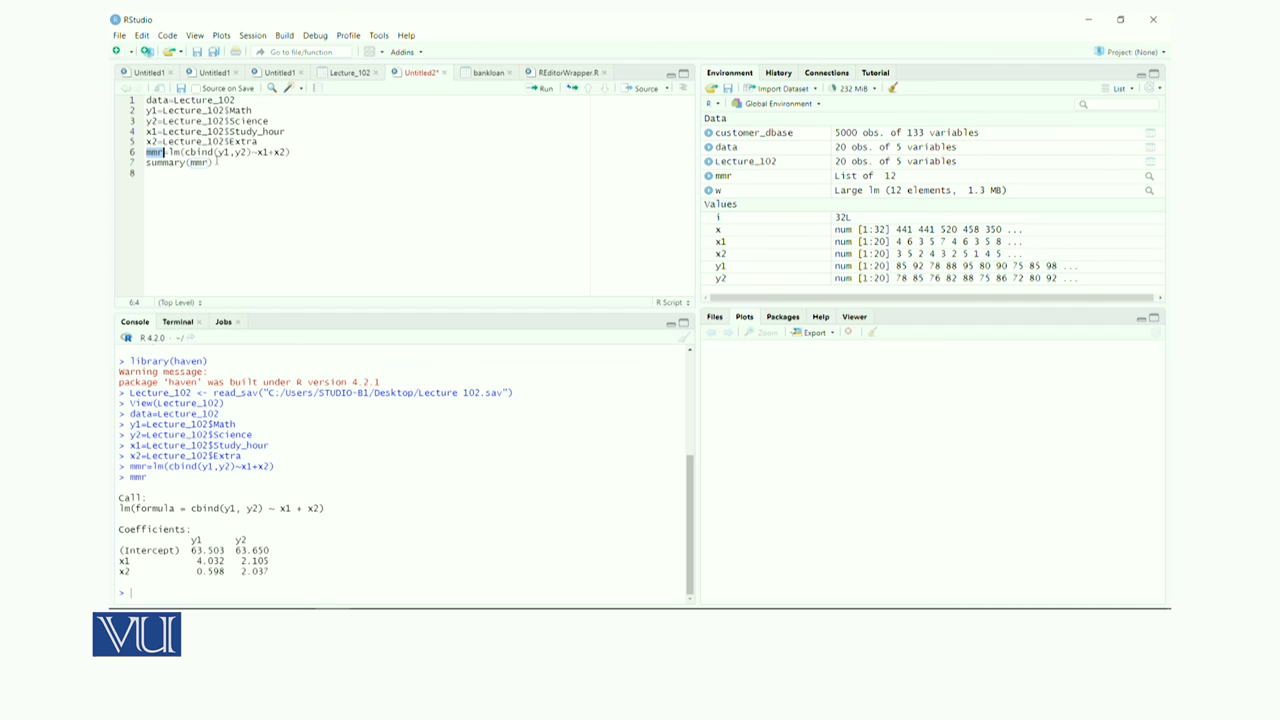
pyautogui.moveTo(212, 162); pyautogui.dragTo(146, 162)
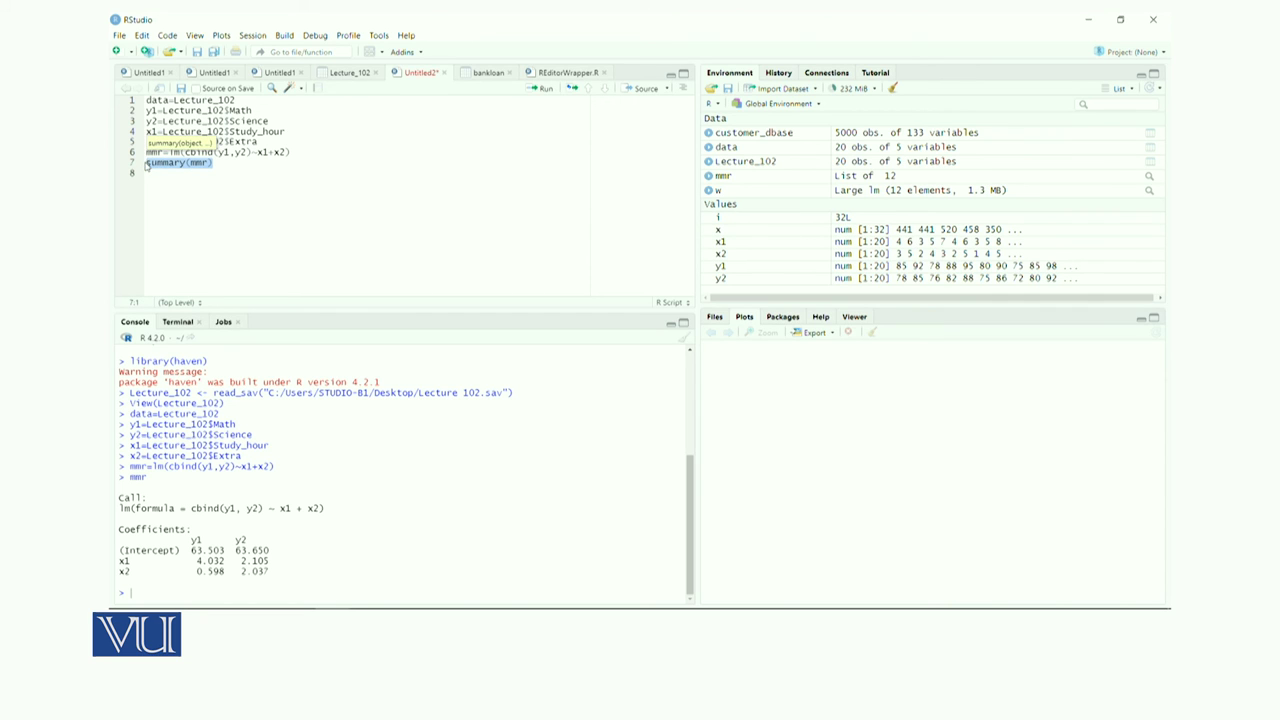
pyautogui.click(546, 90)
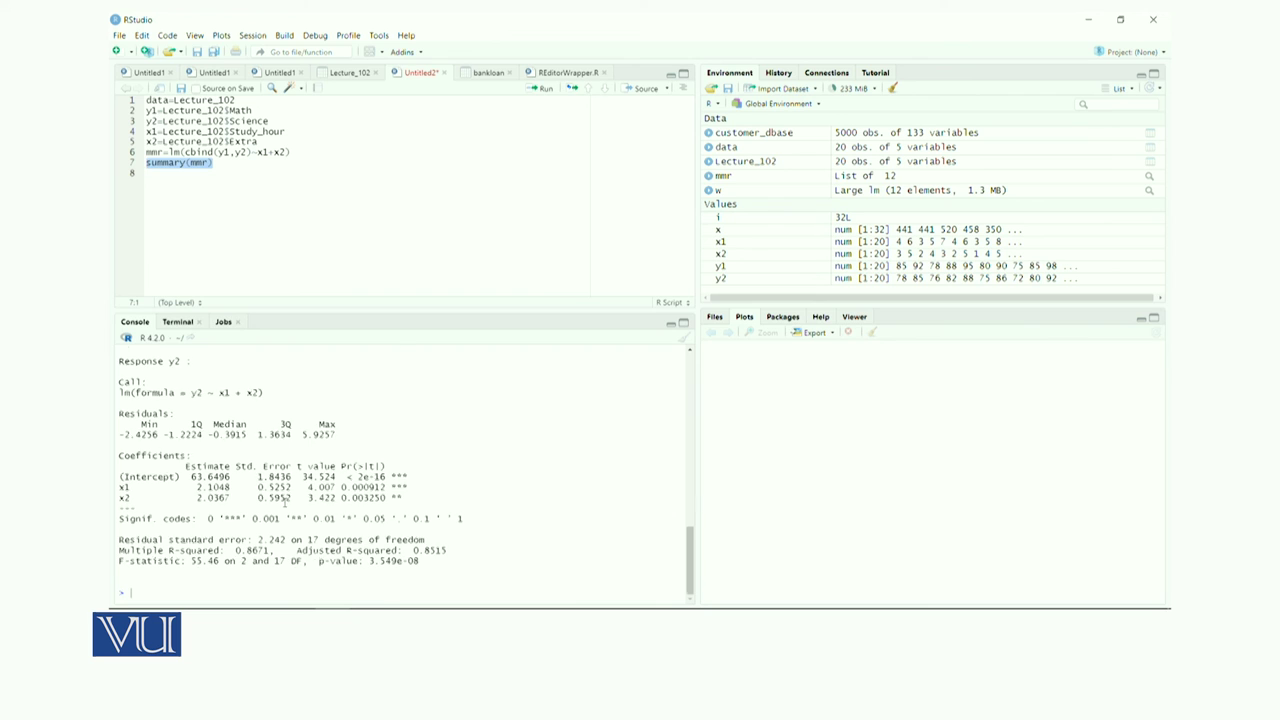
# Examine the residuals, coefficients and significance levels for responses y1 and y2 in the console's model summary.
pyautogui.scroll(5, 285, 501)
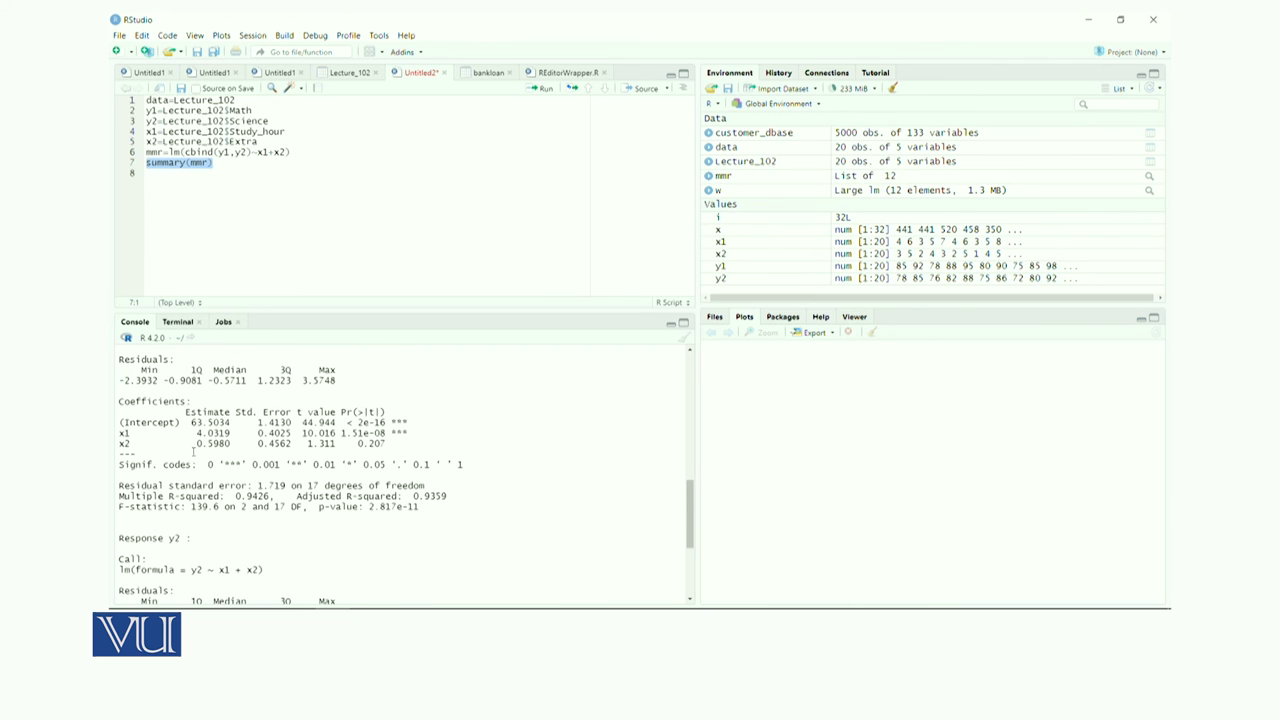
pyautogui.scroll(1, 193, 452)
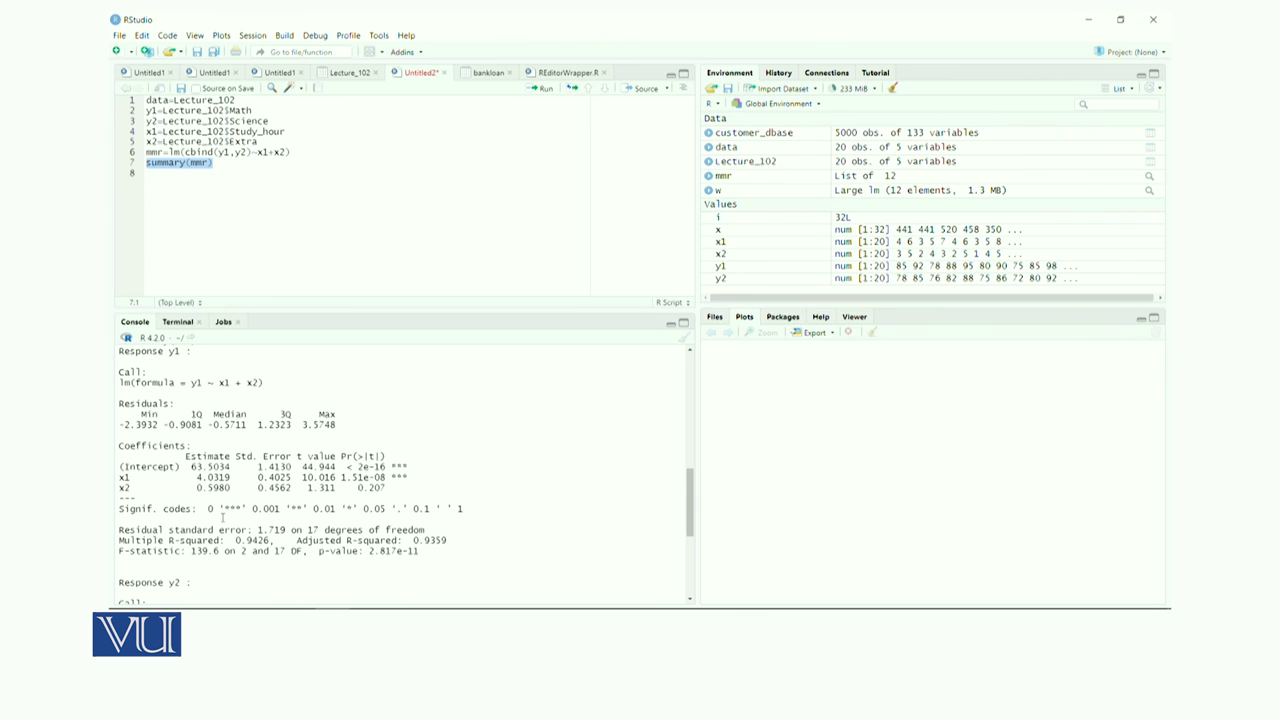
pyautogui.scroll(-2, 222, 517)
pyautogui.scroll(-1, 222, 517)
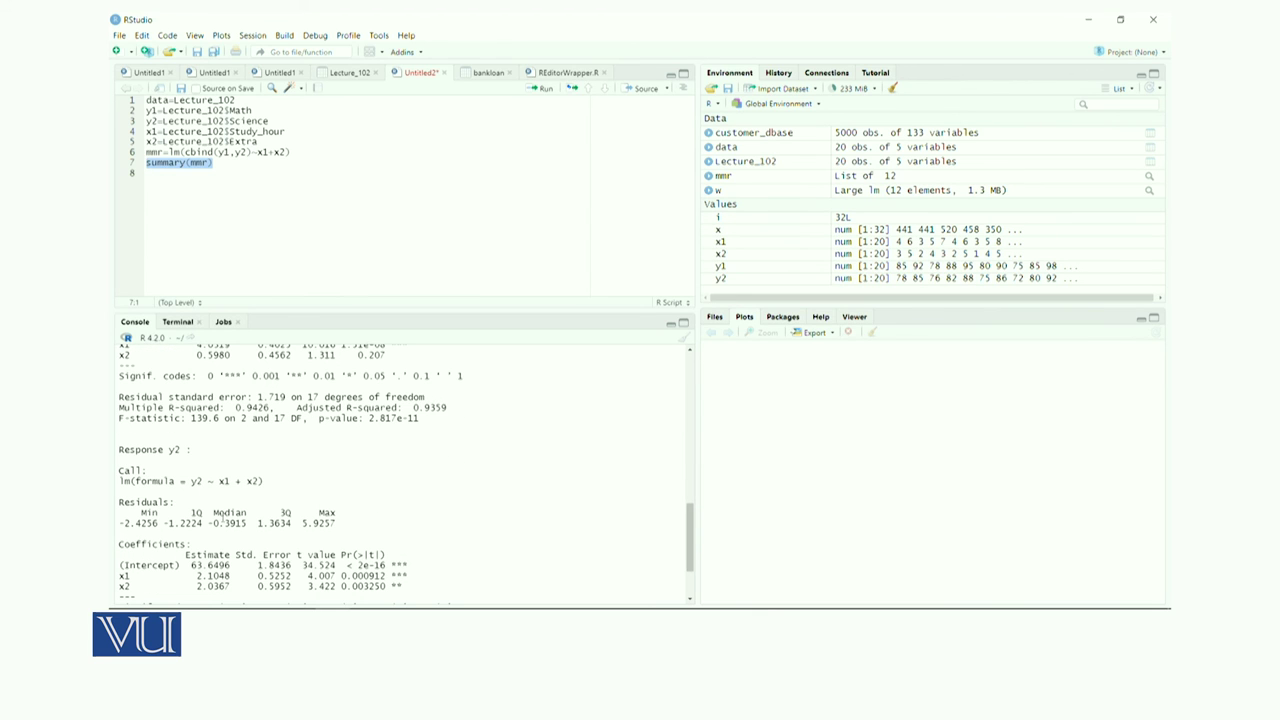
pyautogui.scroll(-2, 212, 474)
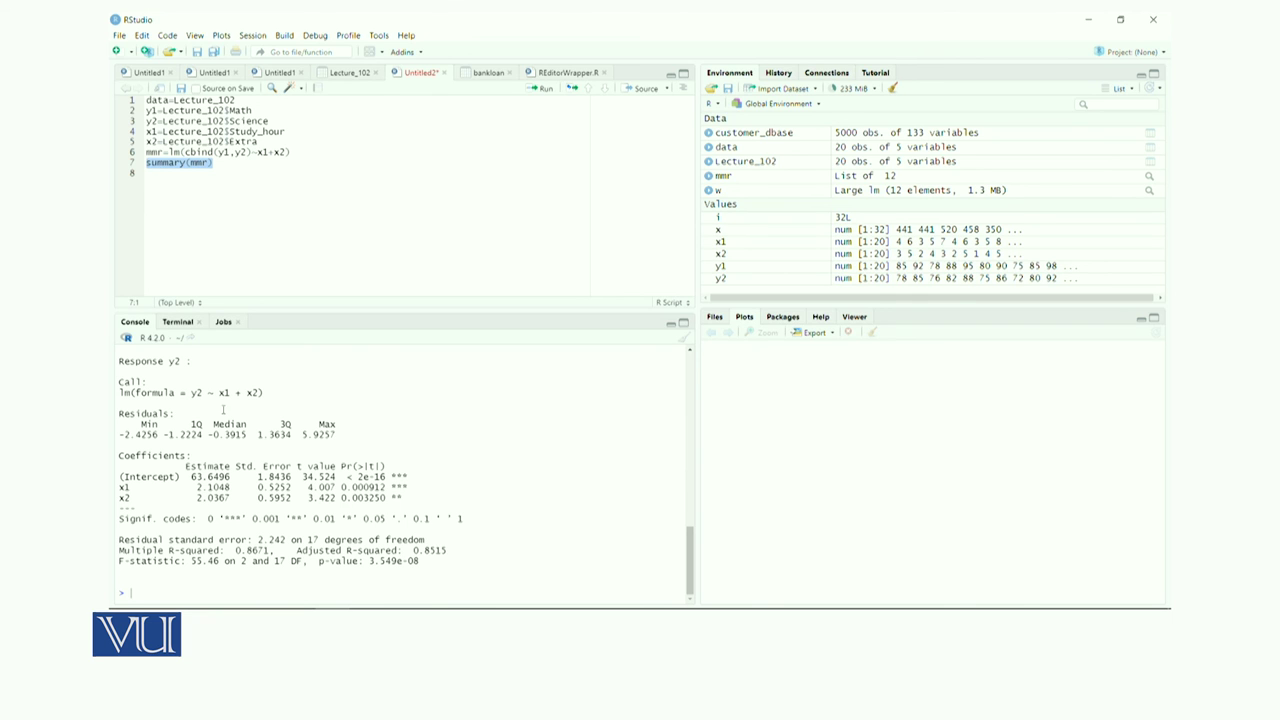
pyautogui.scroll(3, 223, 409)
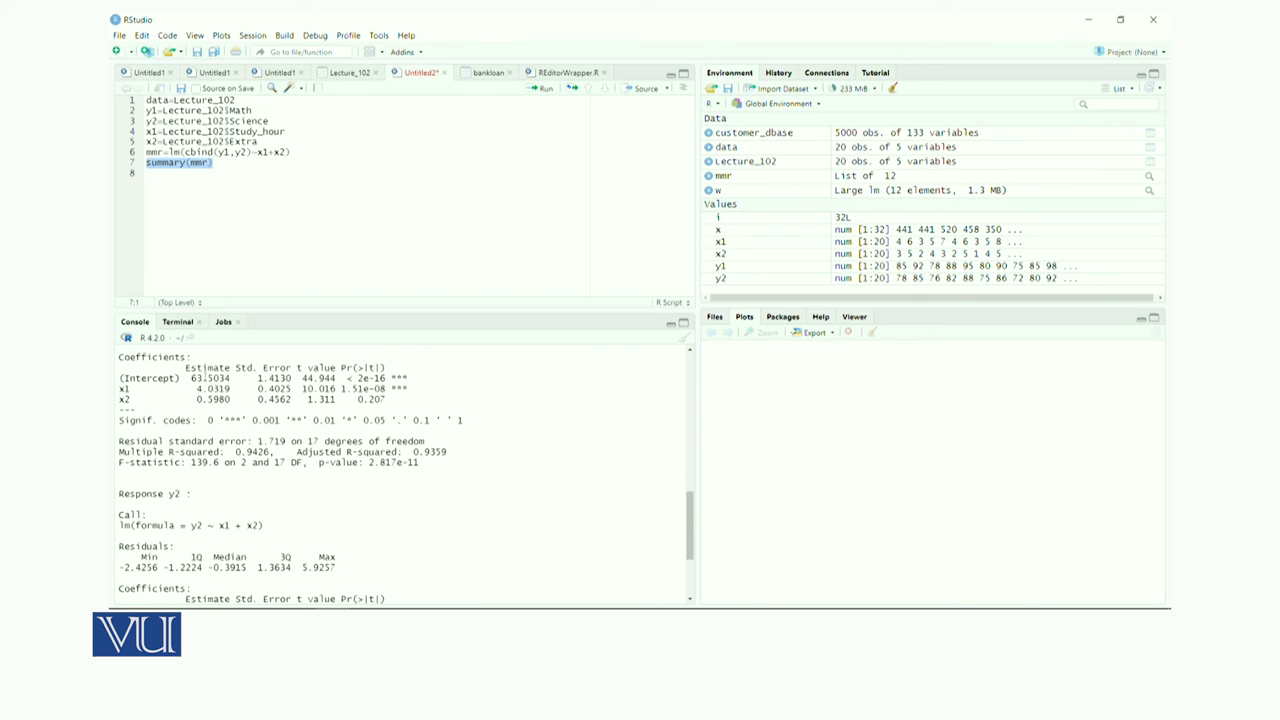
pyautogui.scroll(1, 200, 372)
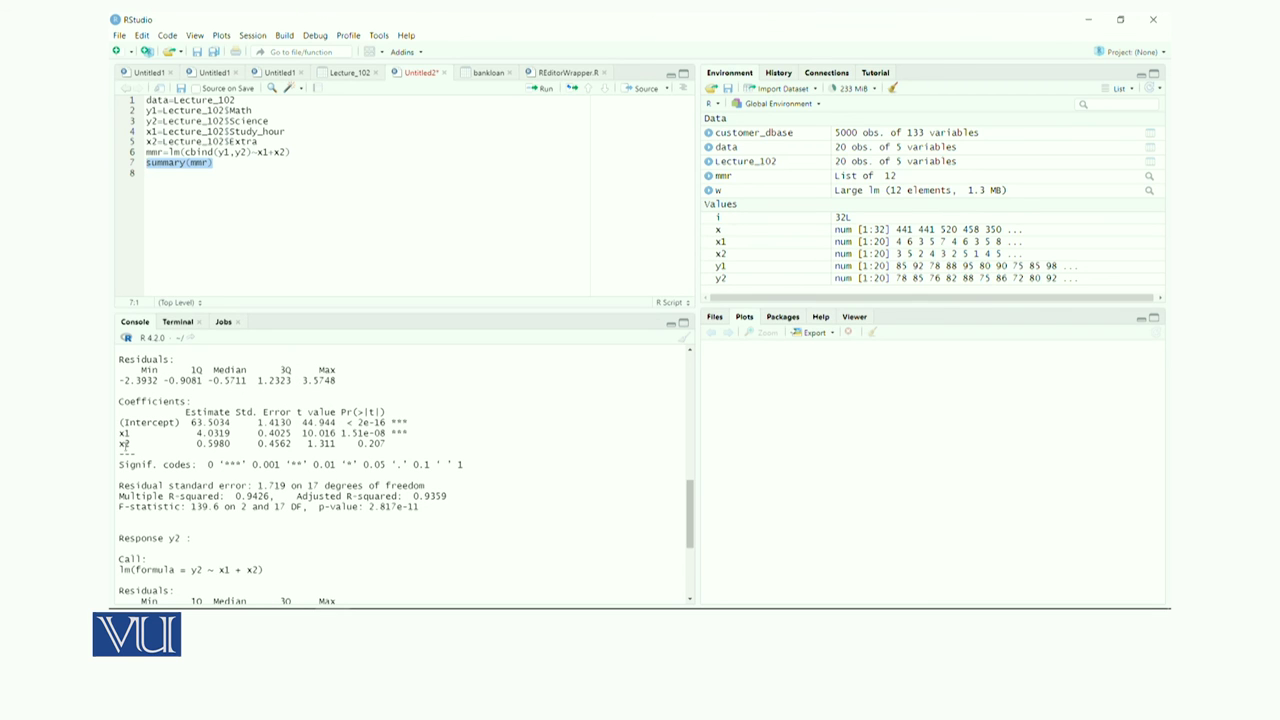
pyautogui.scroll(3, 216, 450)
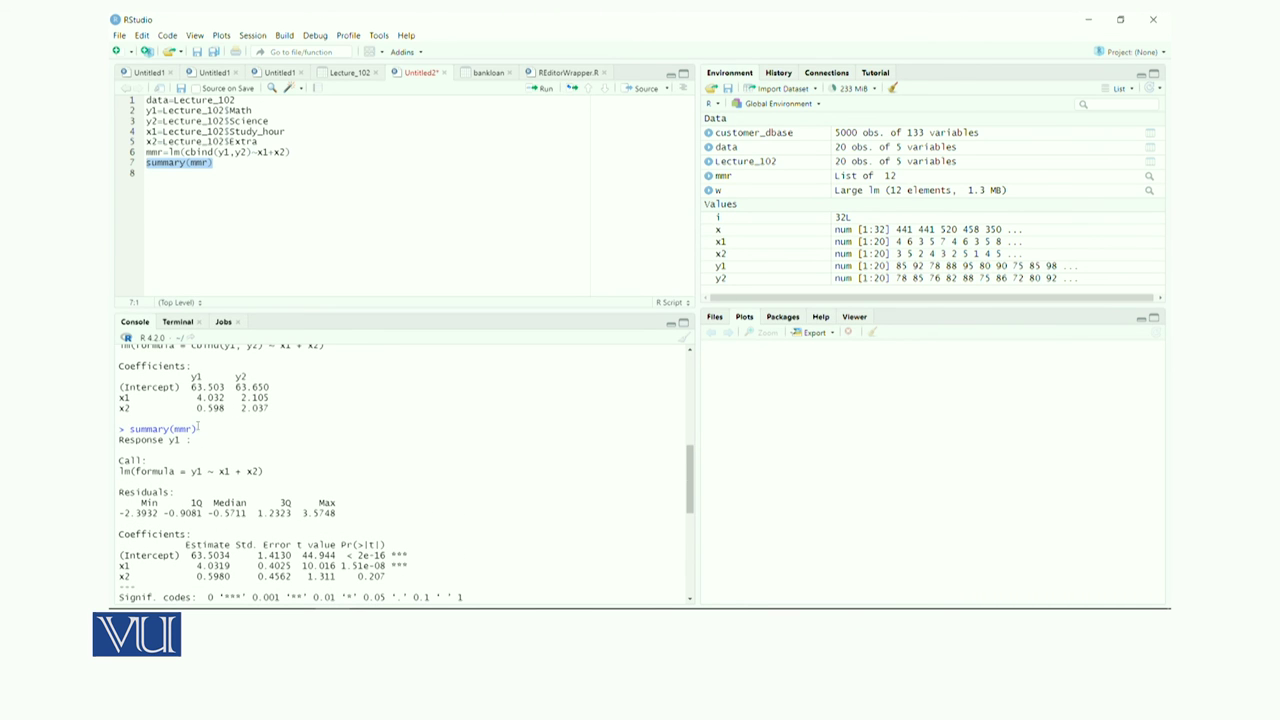
pyautogui.scroll(-2, 270, 443)
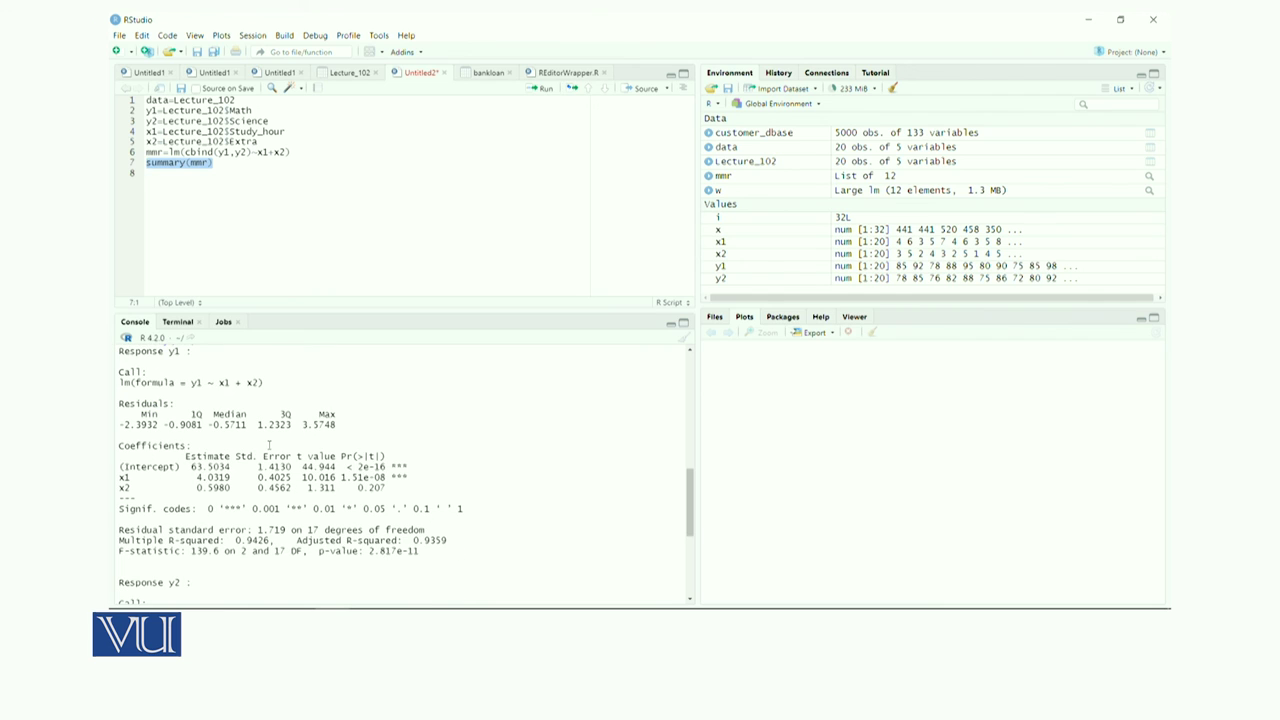
pyautogui.scroll(-1, 269, 444)
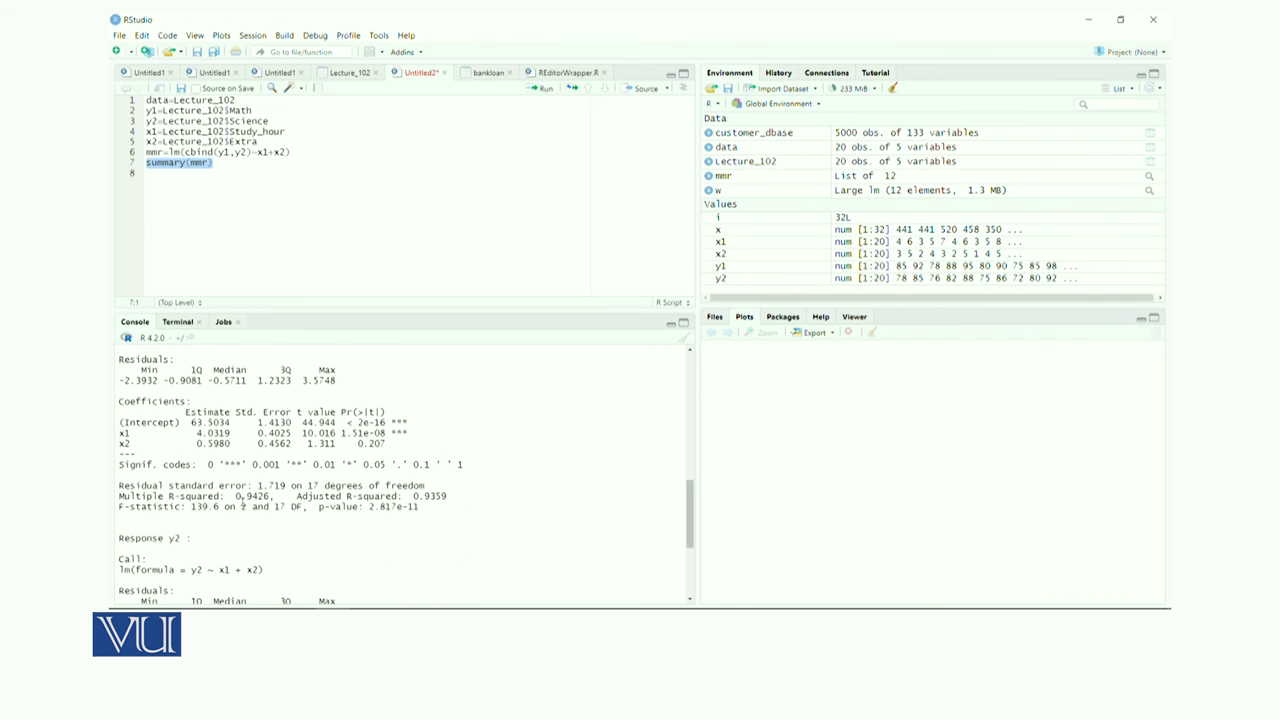
# Compare the Multiple R-squared values of responses y1 and y2, and review the coefficients printed for mmr.
pyautogui.moveTo(231, 496); pyautogui.dragTo(273, 497)
pyautogui.scroll(-5, 281, 494)
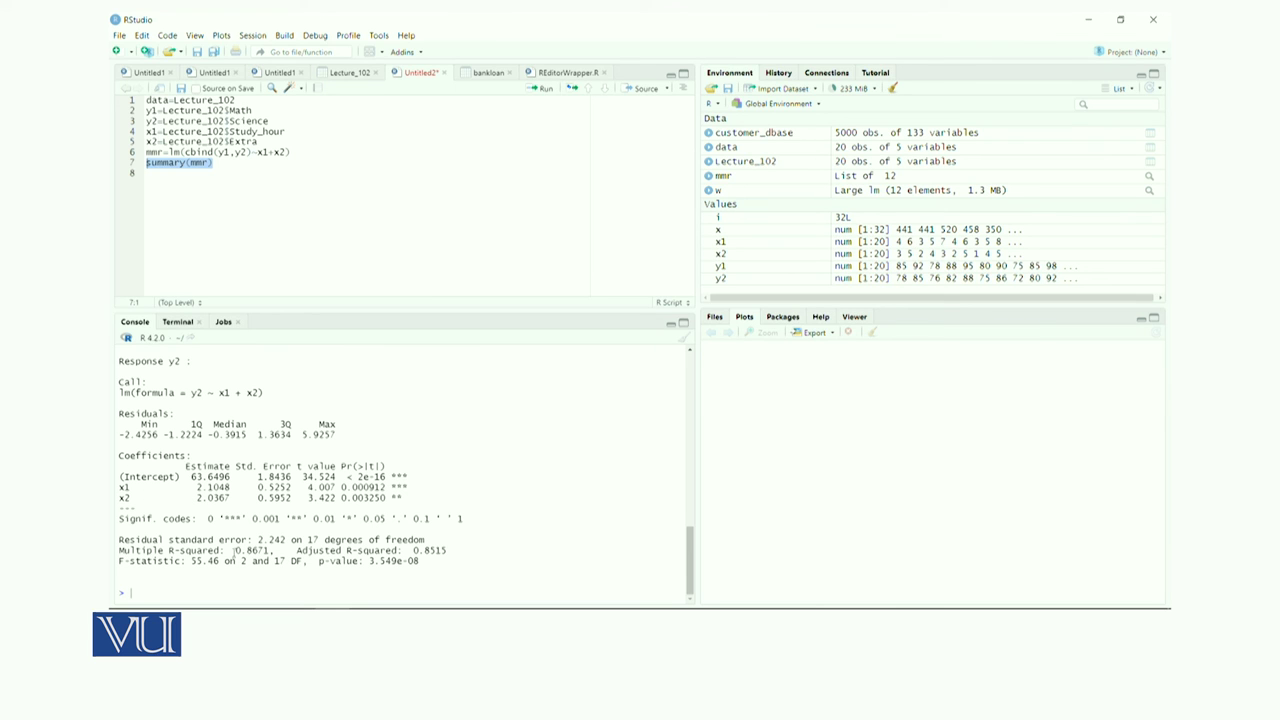
pyautogui.moveTo(231, 550); pyautogui.dragTo(281, 552)
pyautogui.scroll(5, 242, 453)
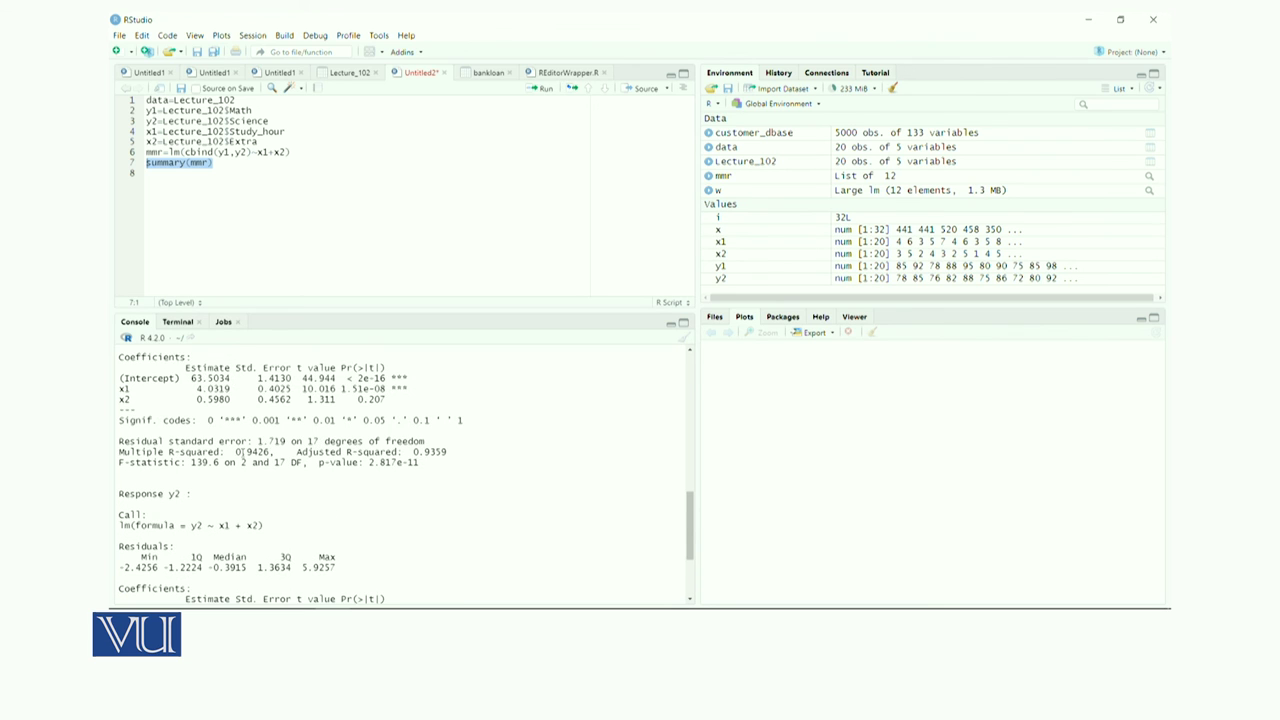
pyautogui.scroll(3, 242, 453)
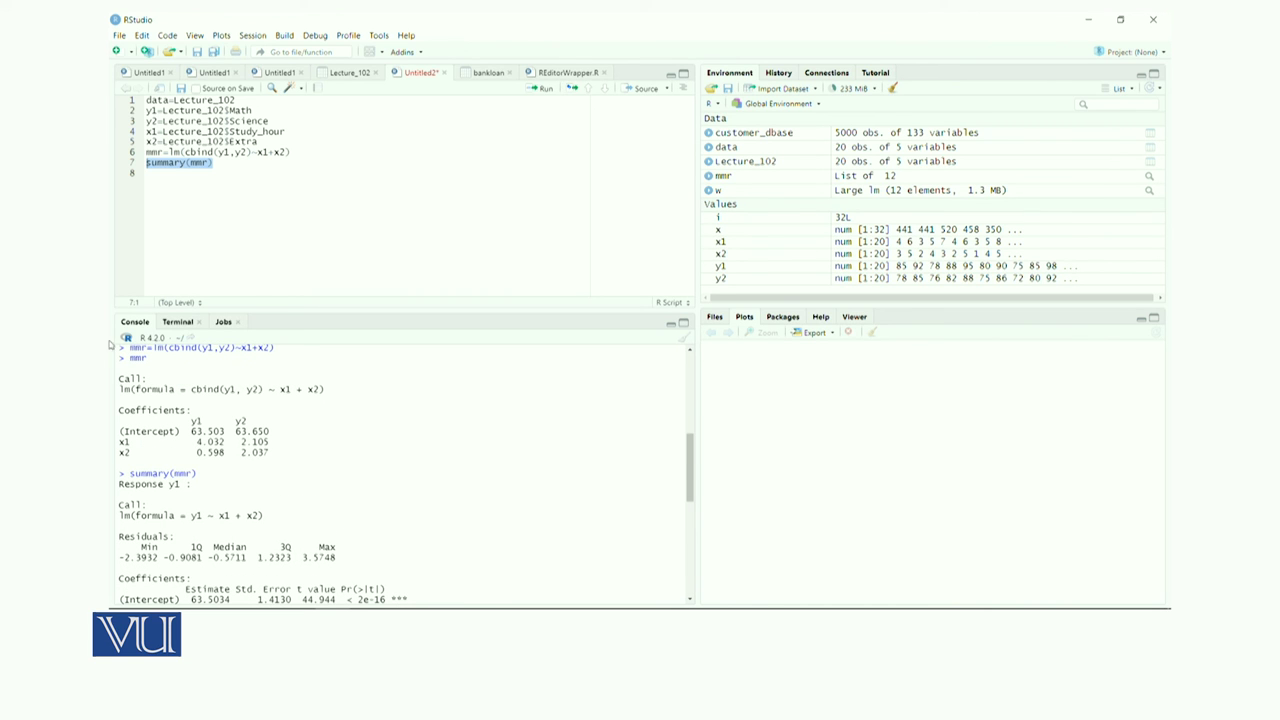